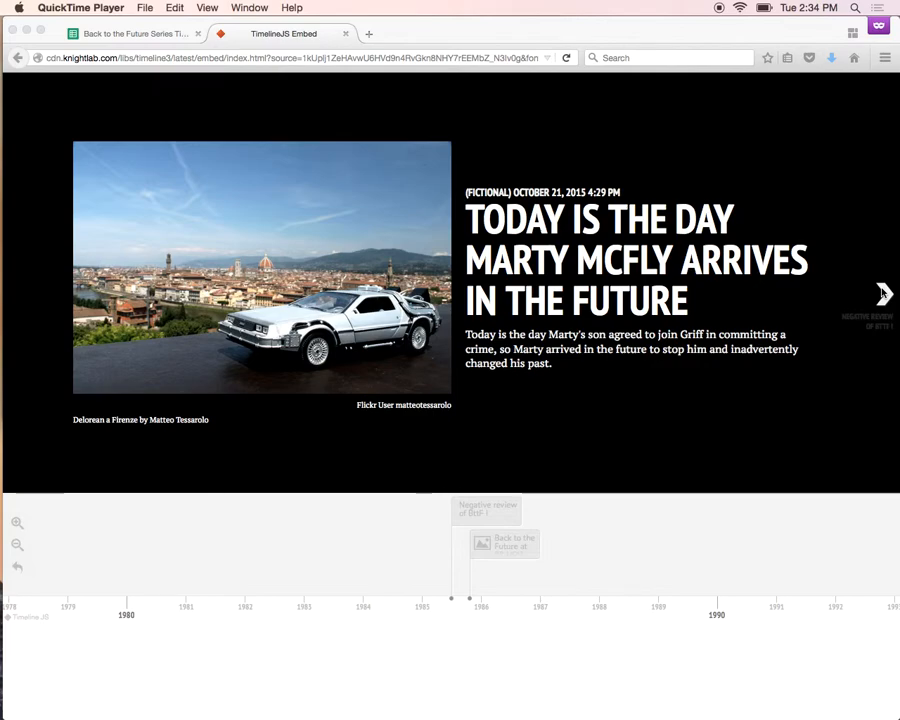
Step through the timeline from the title slide to the "Doc Brown's 1955 House" slide.
left_click(884, 294)
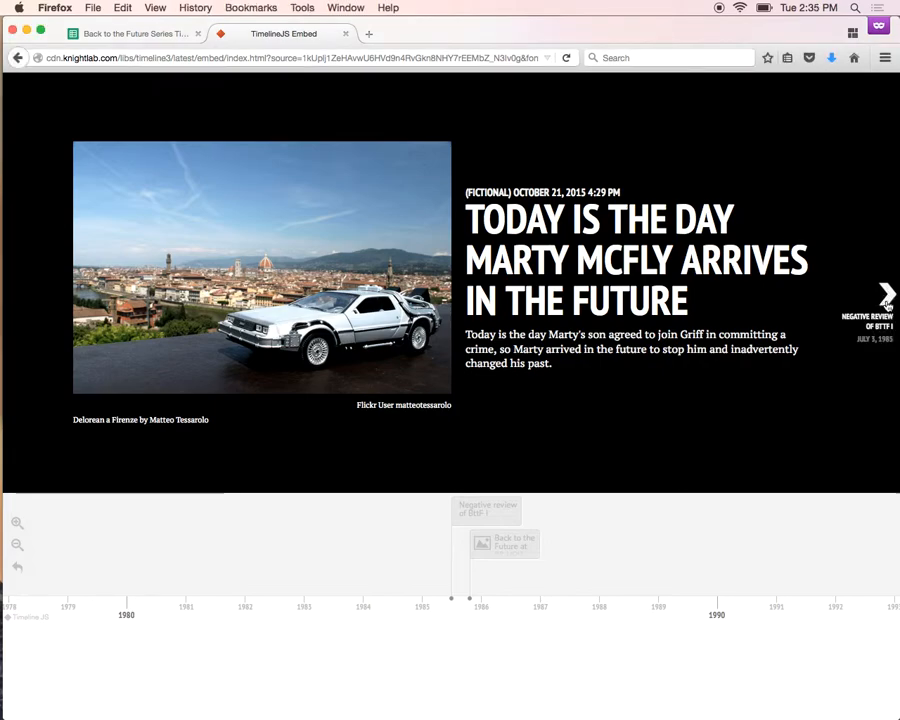
left_click(886, 298)
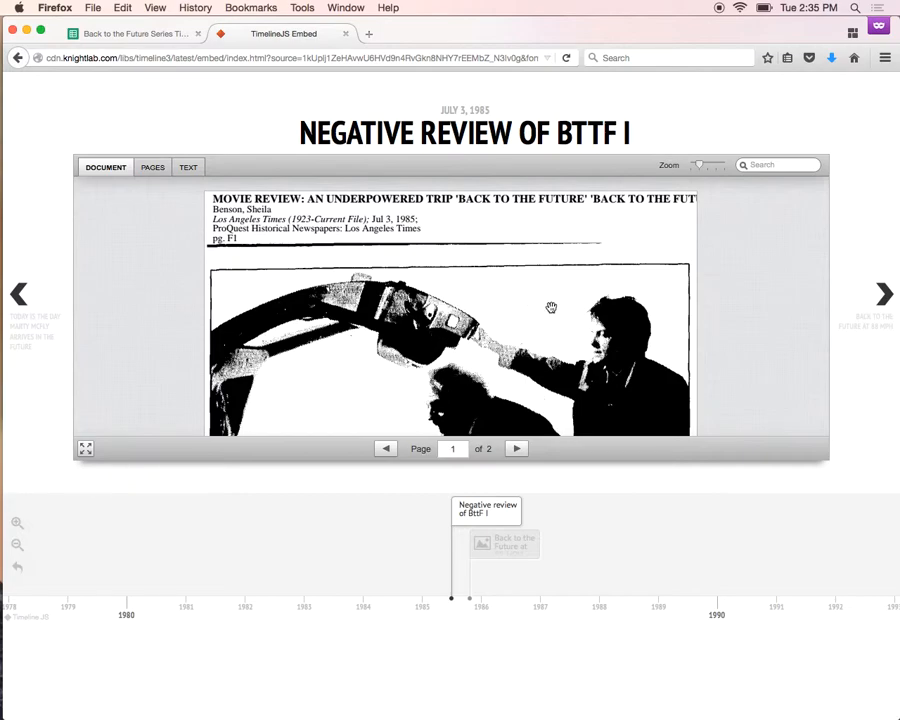
left_click(884, 292)
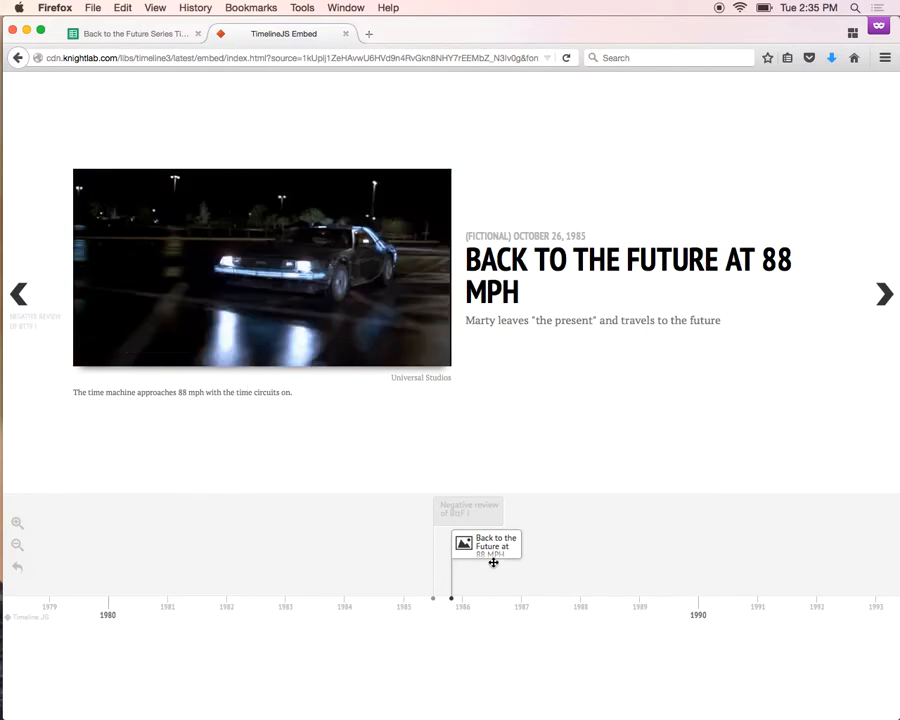
left_click(873, 296)
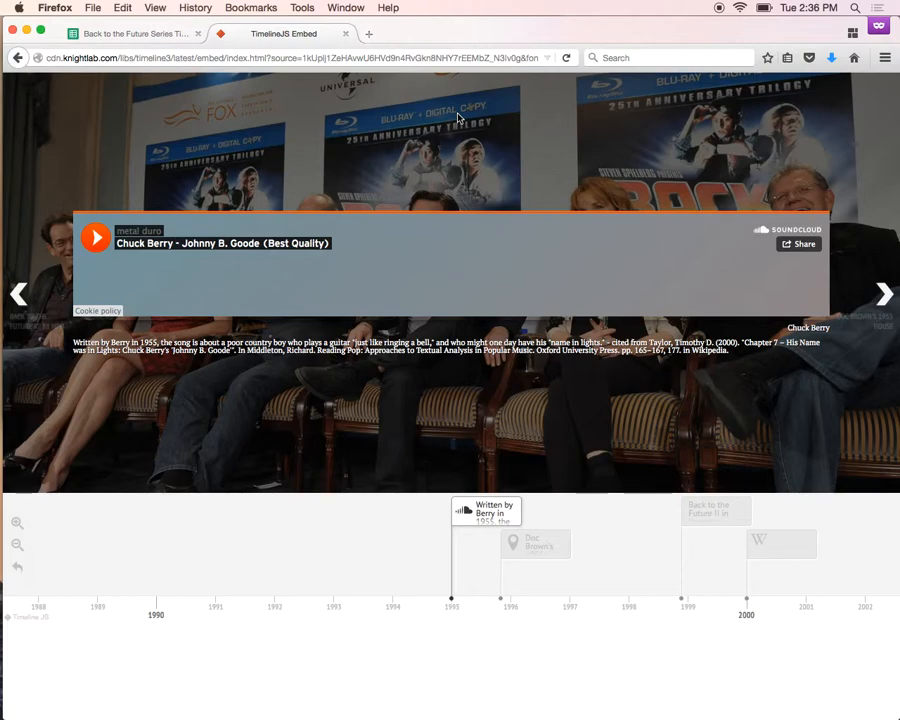
left_click(886, 295)
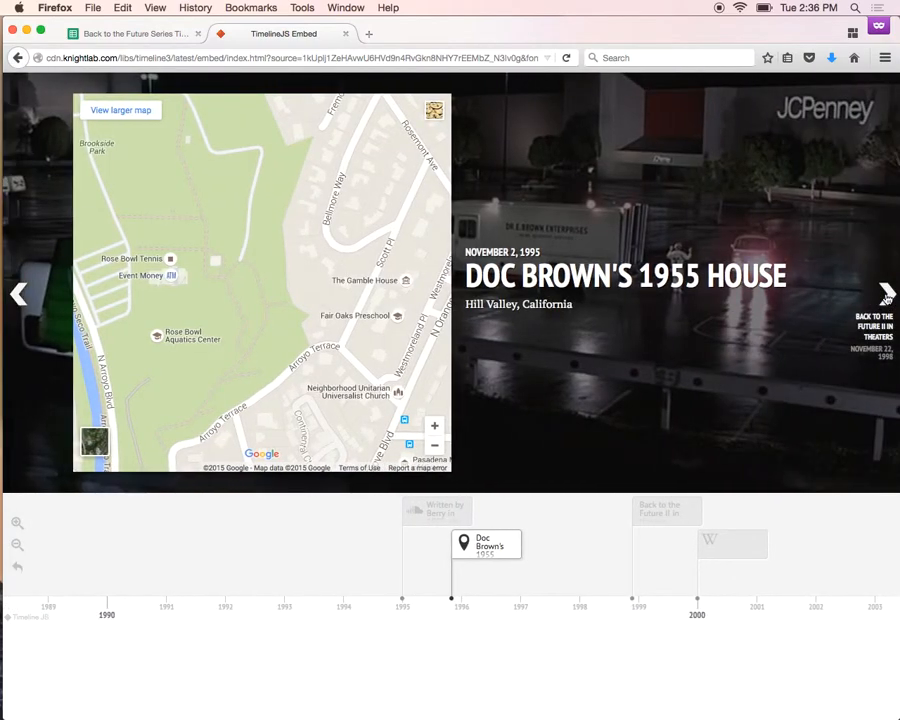
Explore the embedded map by moving it to The Gamble House area and zooming in.
left_click_drag(291, 331, 206, 336)
left_click_drag(265, 307, 203, 331)
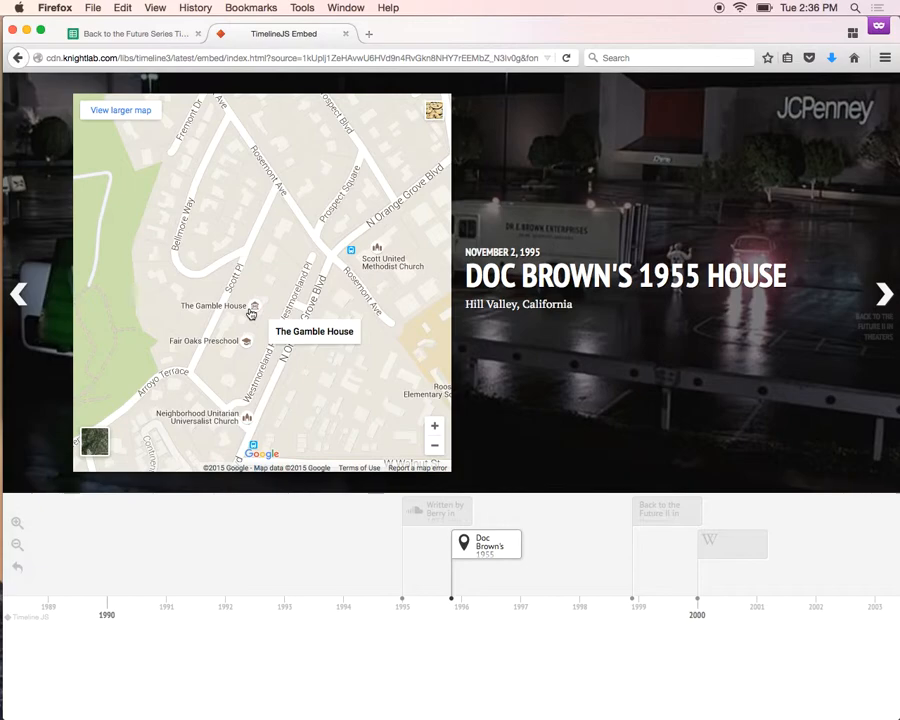
left_click(435, 446)
left_click(435, 427)
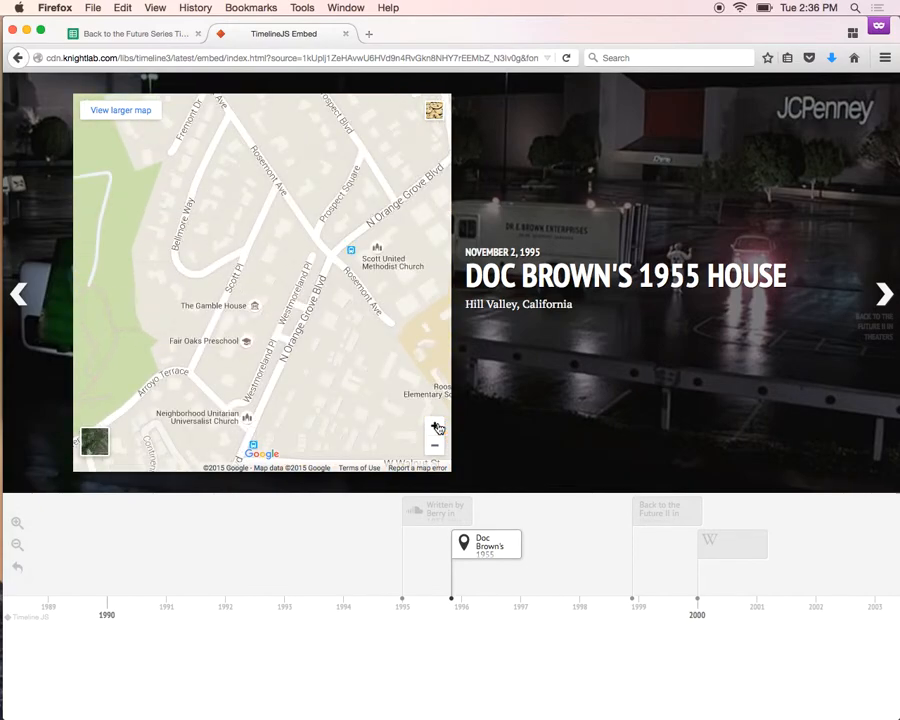
left_click(435, 427)
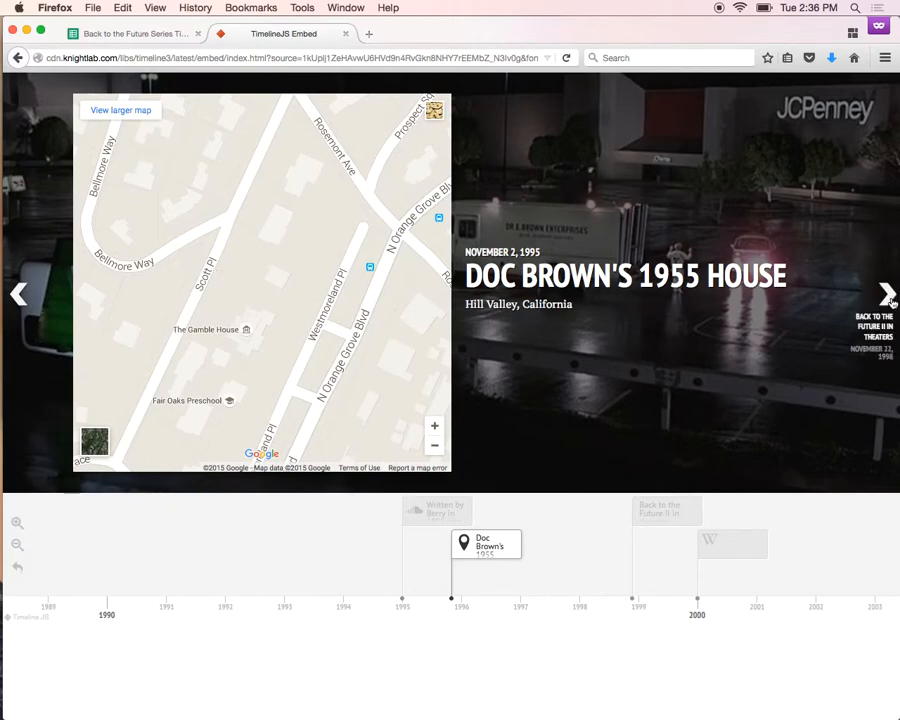
Advance to the Wikipedia slide, view its linked "Back to the Future (disambiguation)" article, and close the article.
left_click(886, 295)
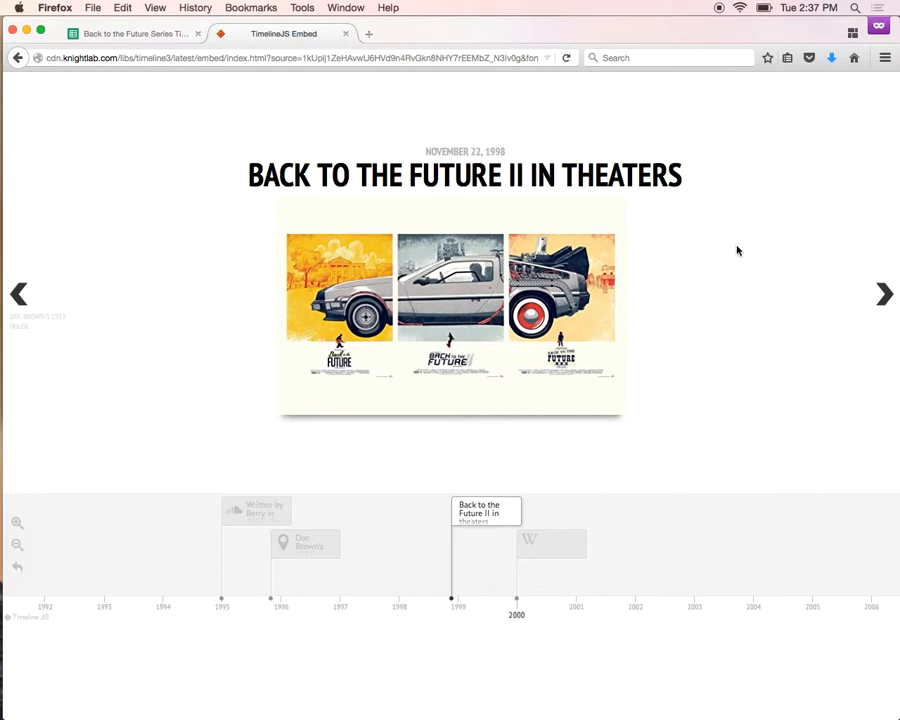
left_click(885, 293)
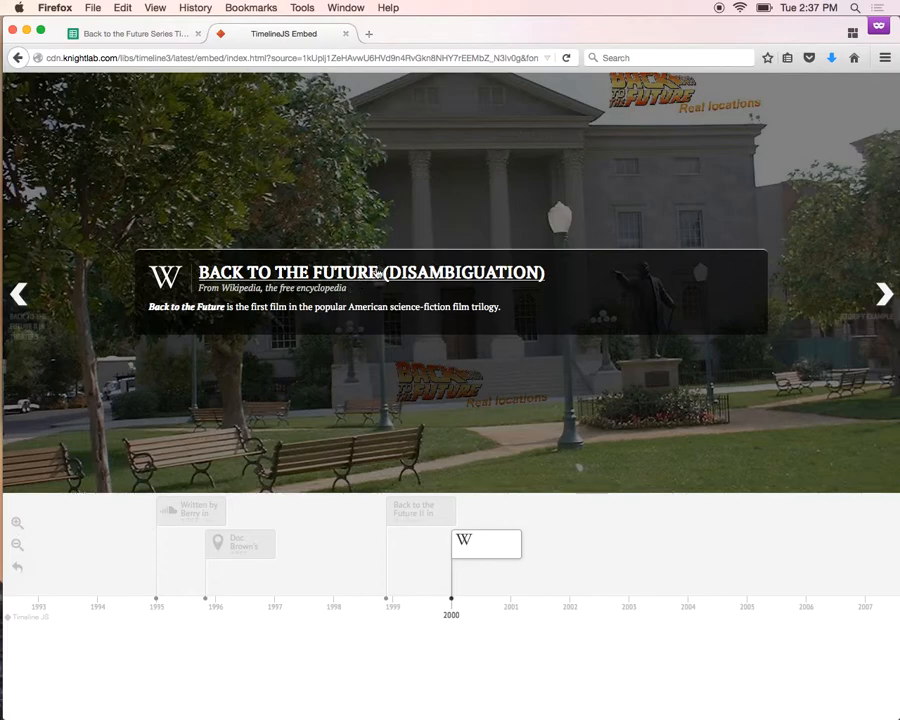
left_click(377, 273)
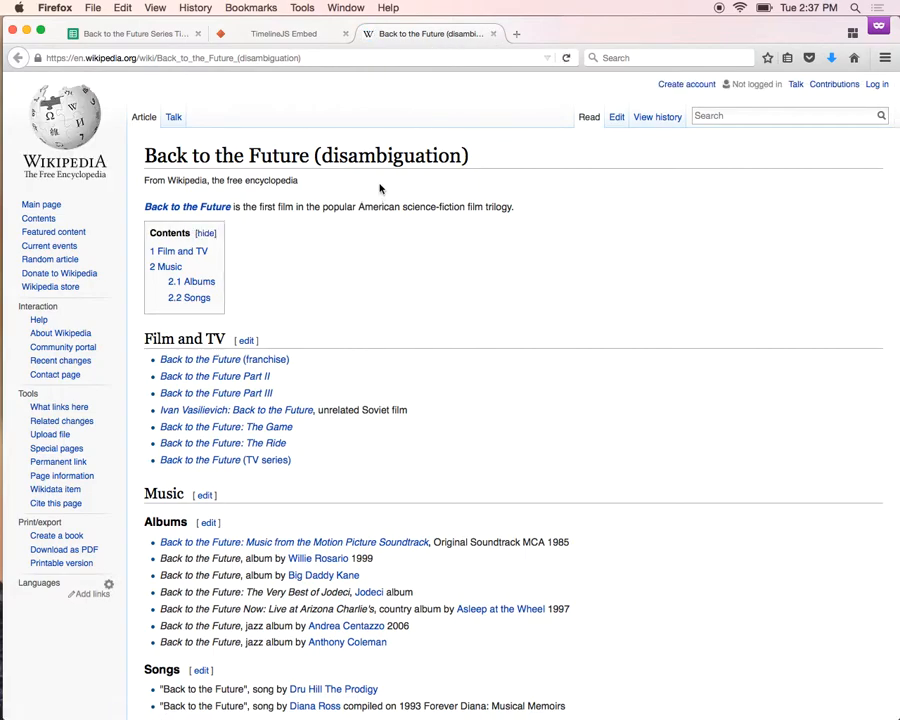
left_click(493, 34)
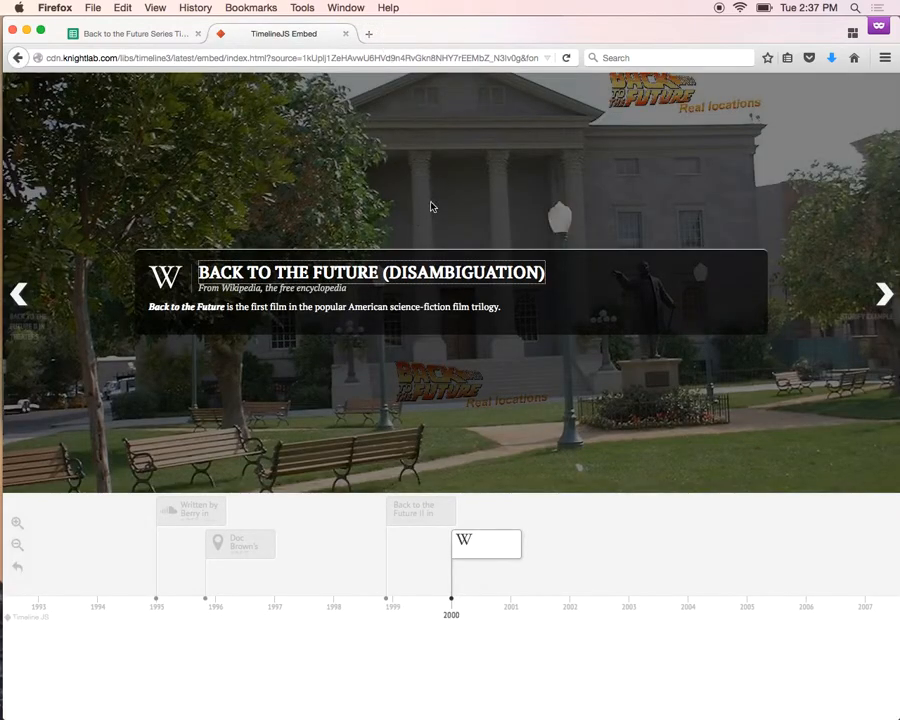
Advance to the "Storify Example" slide and skim its embedded feed of tweets.
left_click(885, 298)
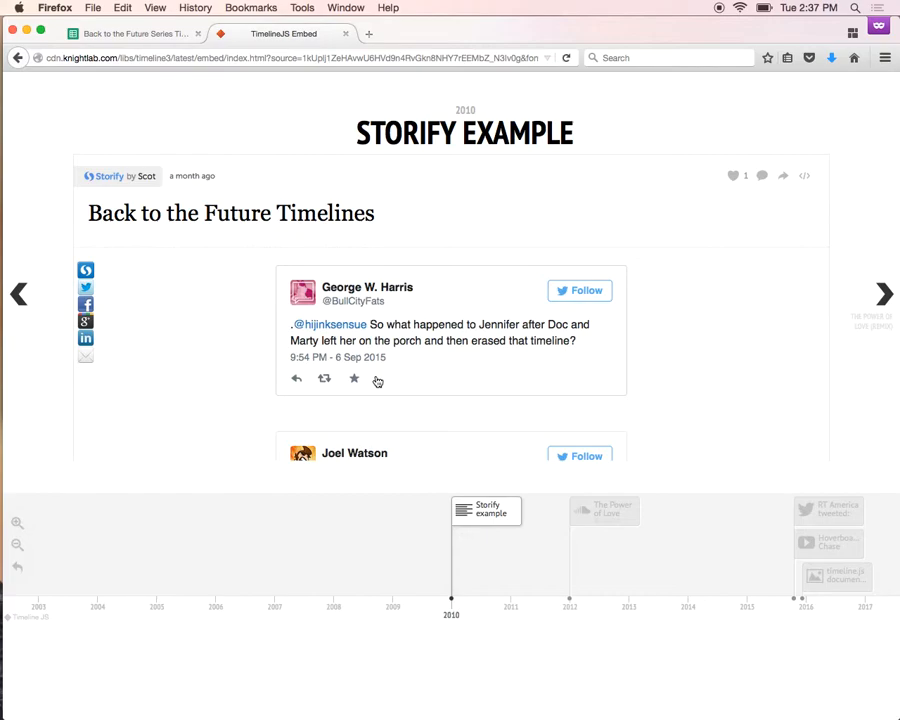
scroll(377, 381, "down", 15)
scroll(377, 381, "down", 15)
scroll(377, 381, "down", 15)
scroll(375, 373, "up", 20)
Advance to the "Hoverboard Chase" slide and play its embedded YouTube video.
left_click(887, 294)
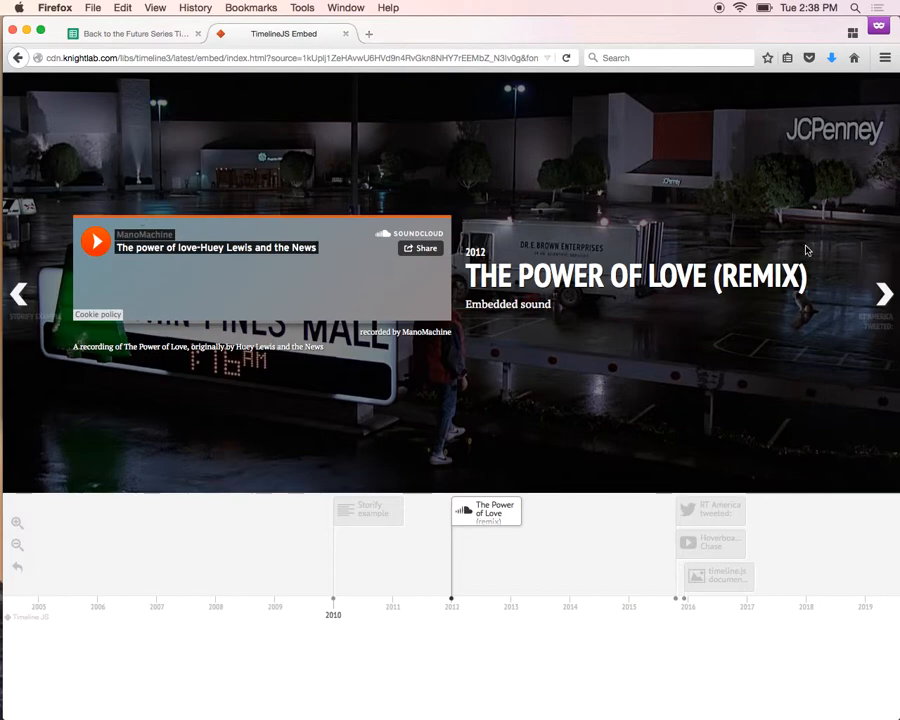
left_click(885, 297)
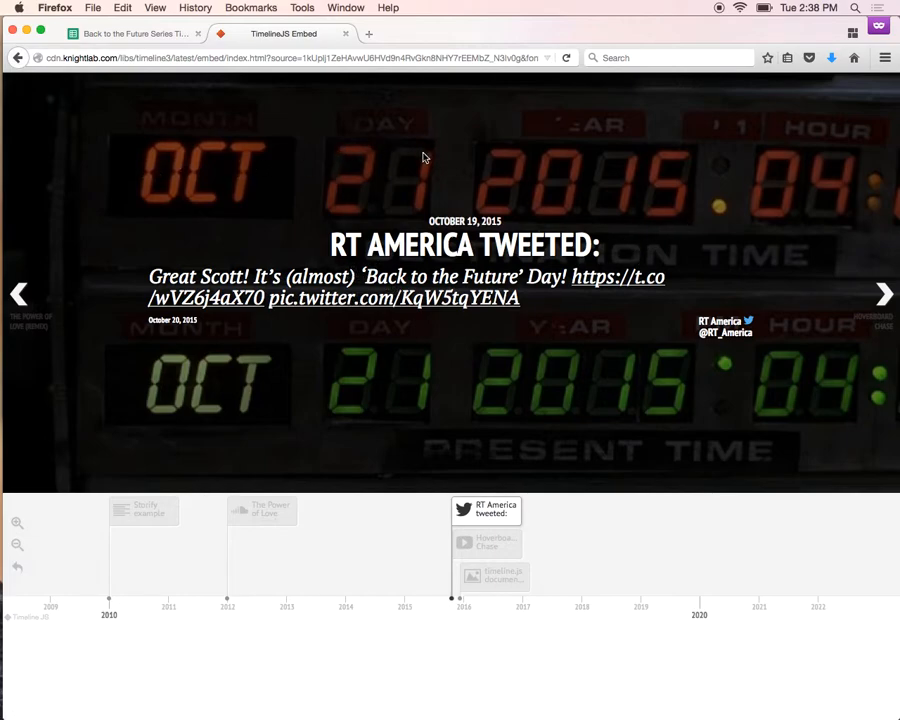
left_click(864, 297)
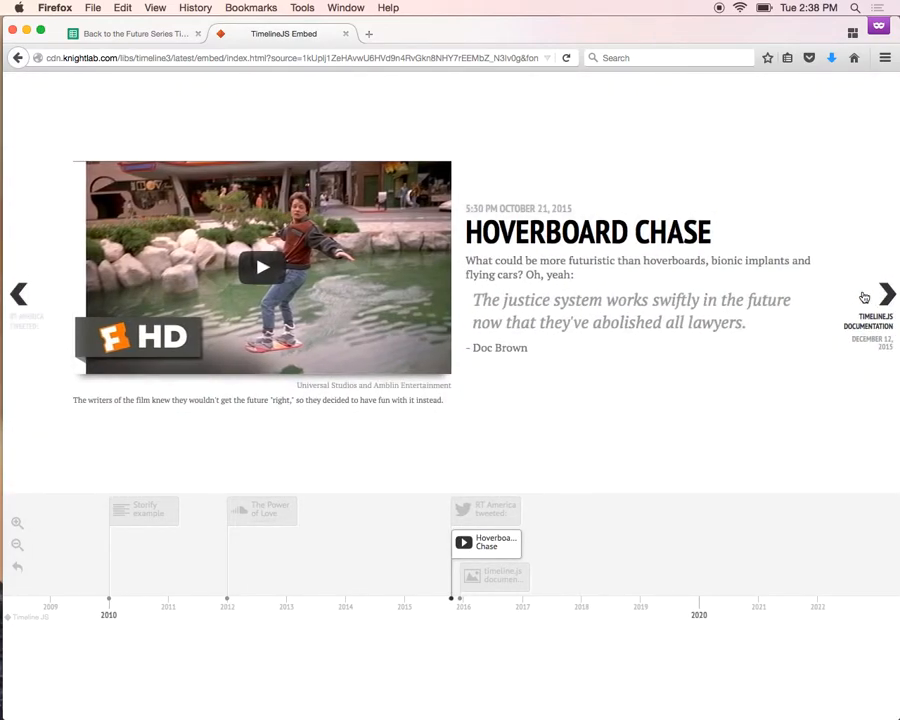
left_click(264, 267)
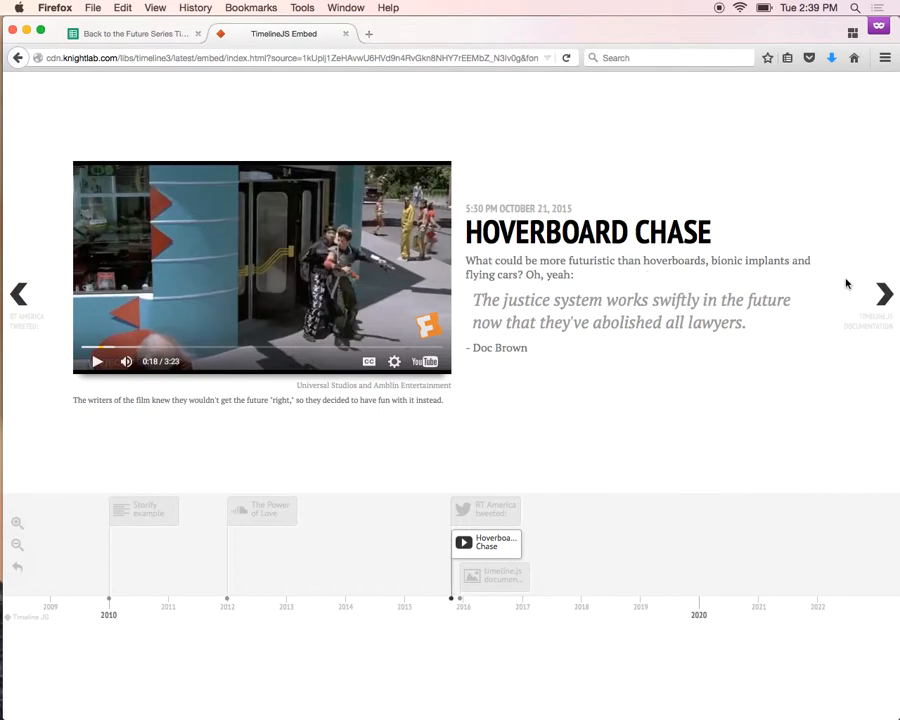
Advance to the "Timeline.js Documentation" slide, open its timeline.knightlab.com link, and look over the homepage.
left_click(877, 294)
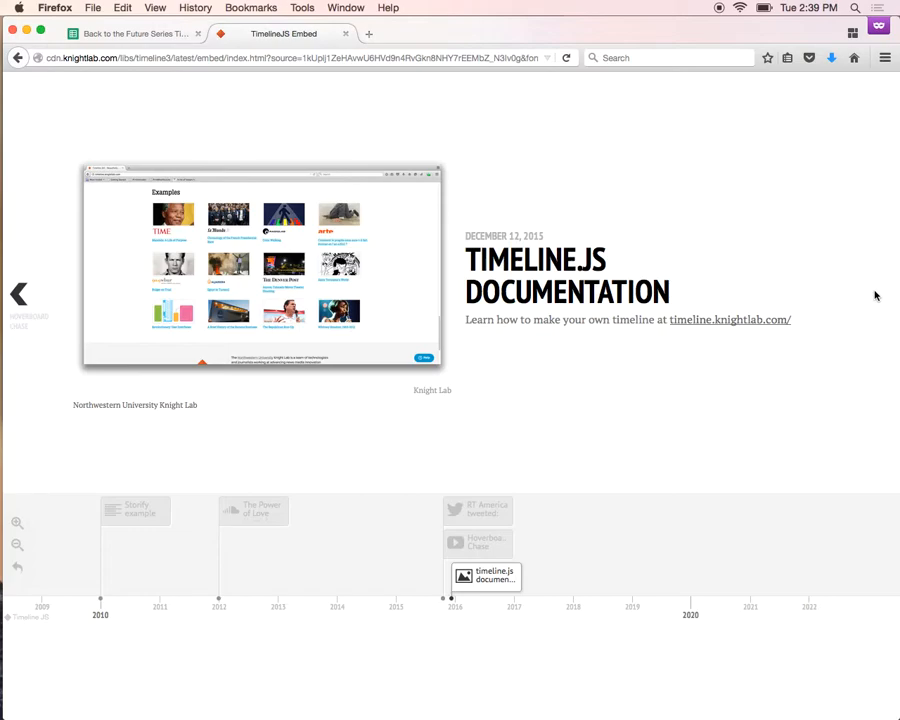
left_click(758, 321)
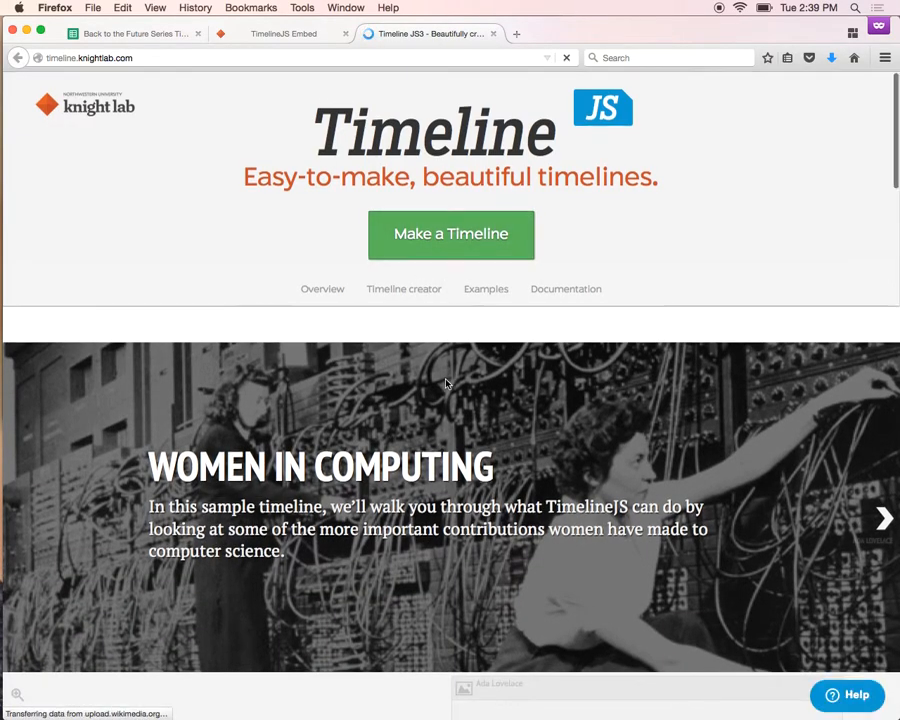
scroll(447, 383, "down", 5)
scroll(447, 383, "up", 1)
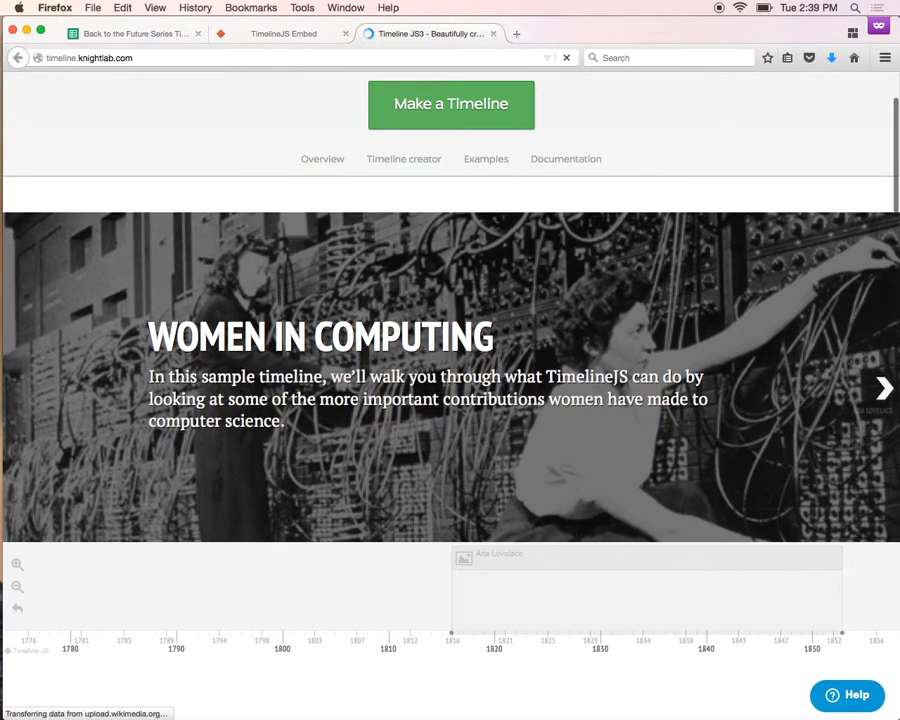
scroll(446, 380, "up", 1)
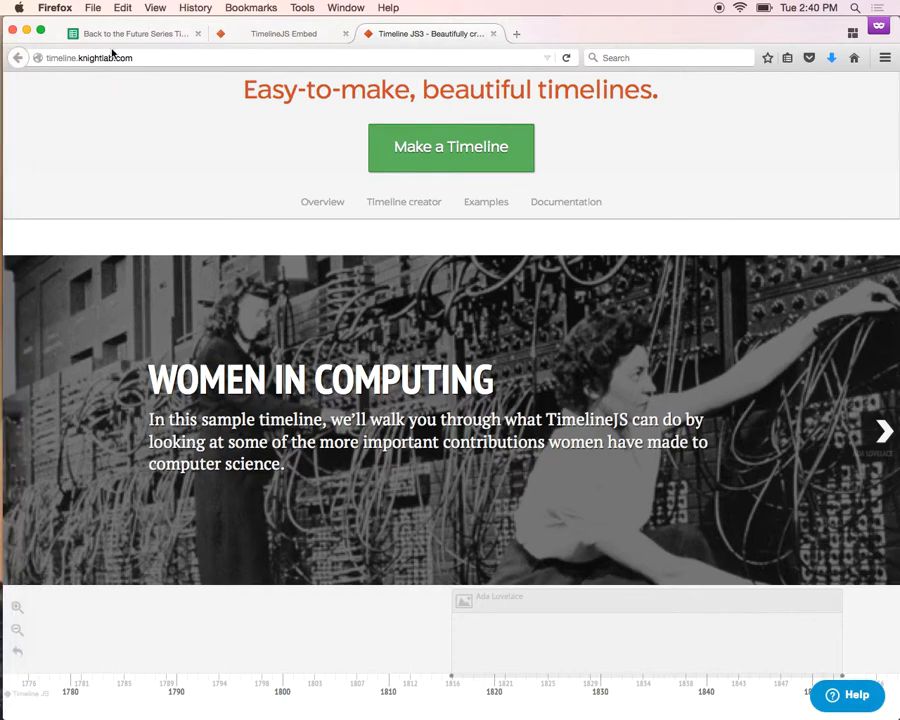
Switch to the "Back to the Future Series TimelineJS3" spreadsheet, enlarge it, and review row 2 from the date columns to Media Credit.
left_click(160, 36)
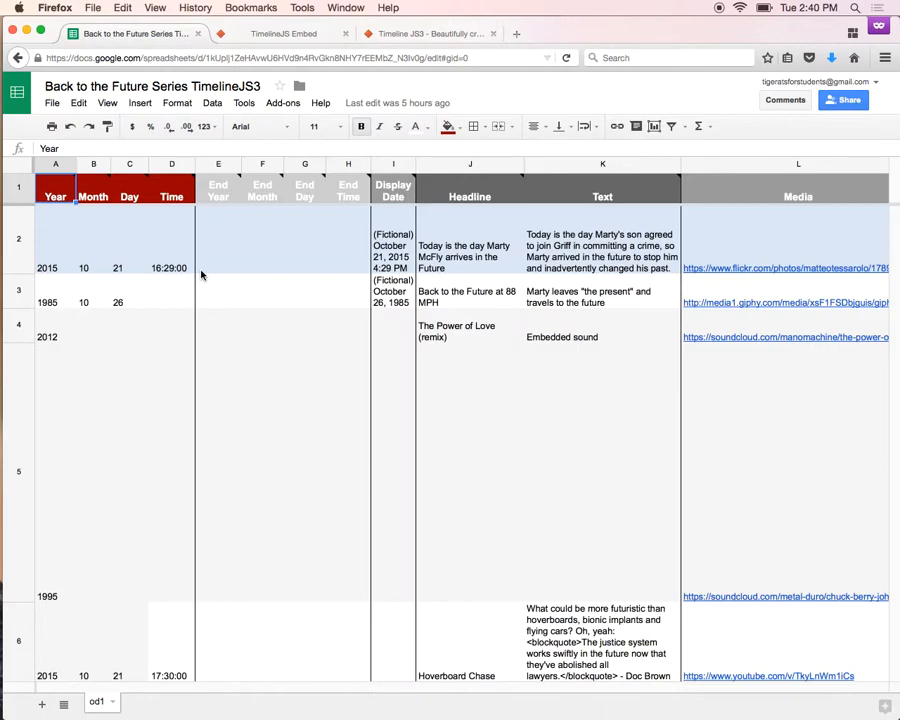
key("super+plus")
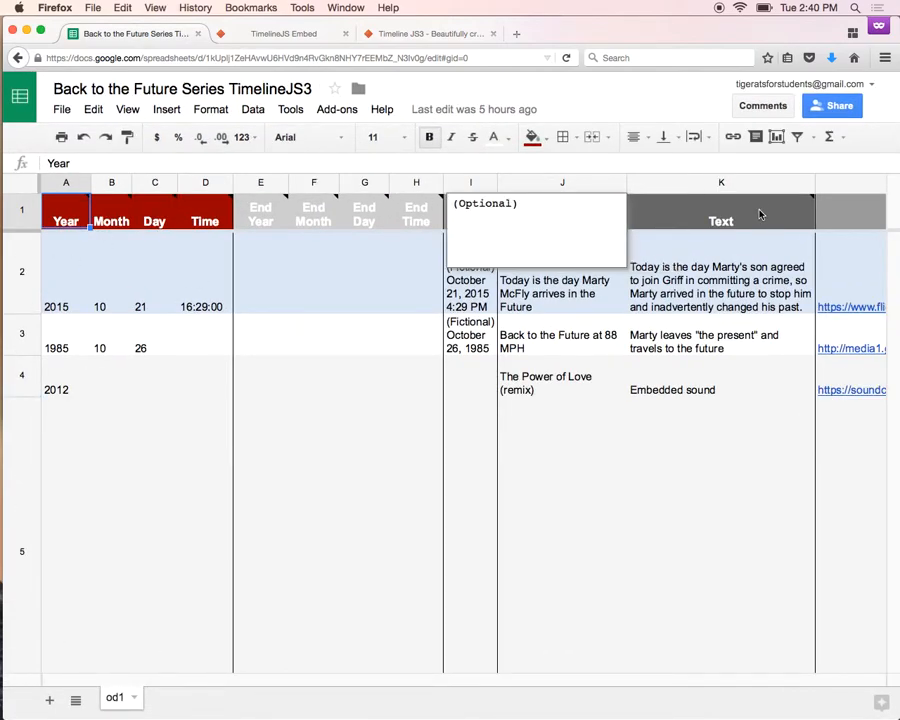
left_click(436, 279)
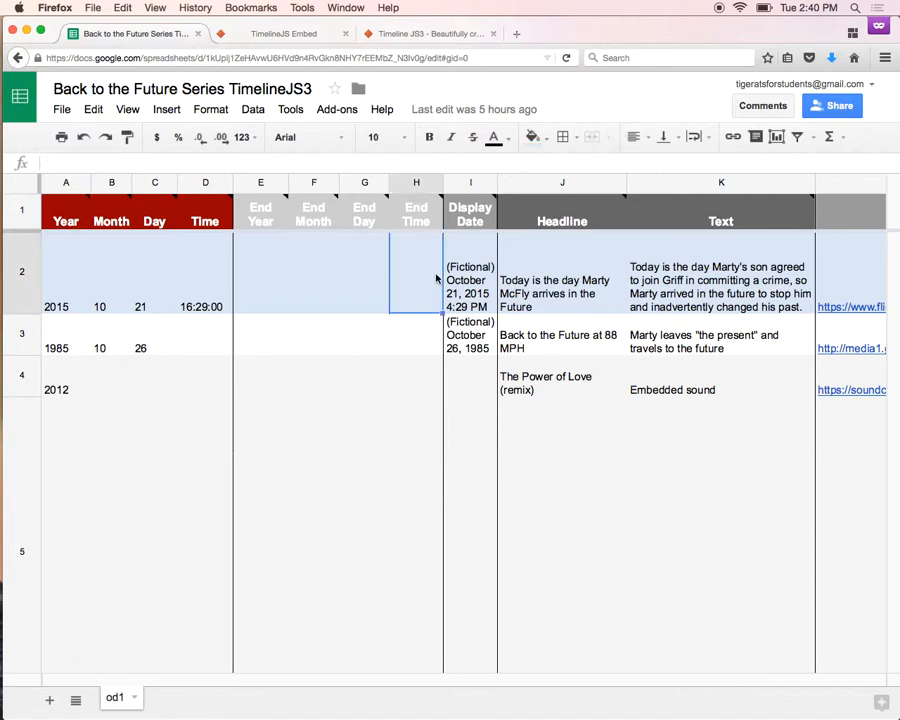
key("Left")
key("Left")
key("Left")
key("Left")
key("Right")
key("Right")
key("Right")
key("Right")
key("Right")
key("Right")
key("Right")
key("Right")
key("Right")
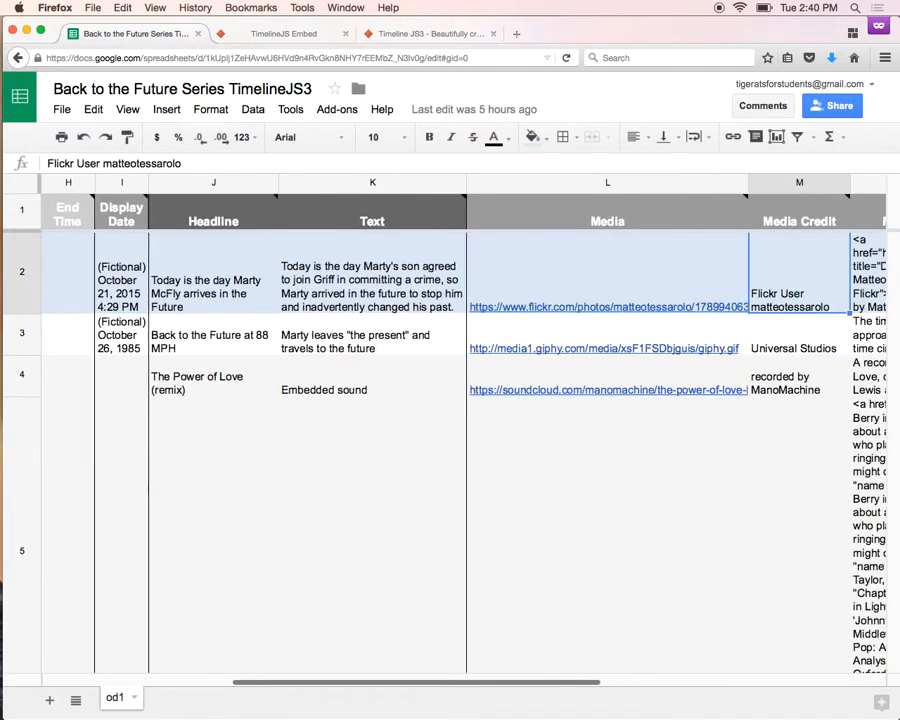
Examine the media links in rows 2 to 4 and the corresponding Media Credit entries.
key("Left")
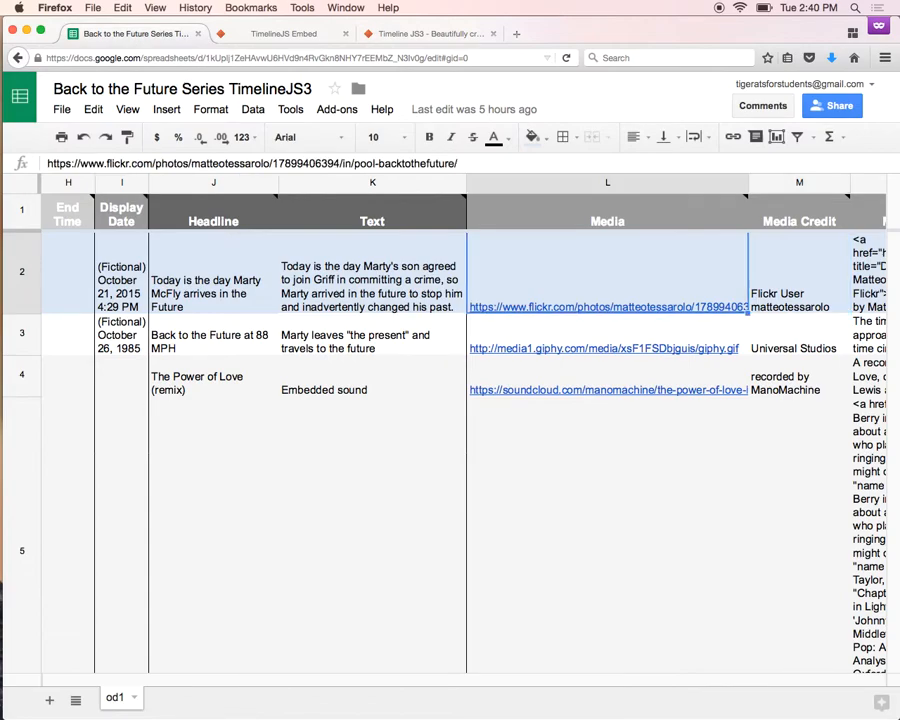
key("Down")
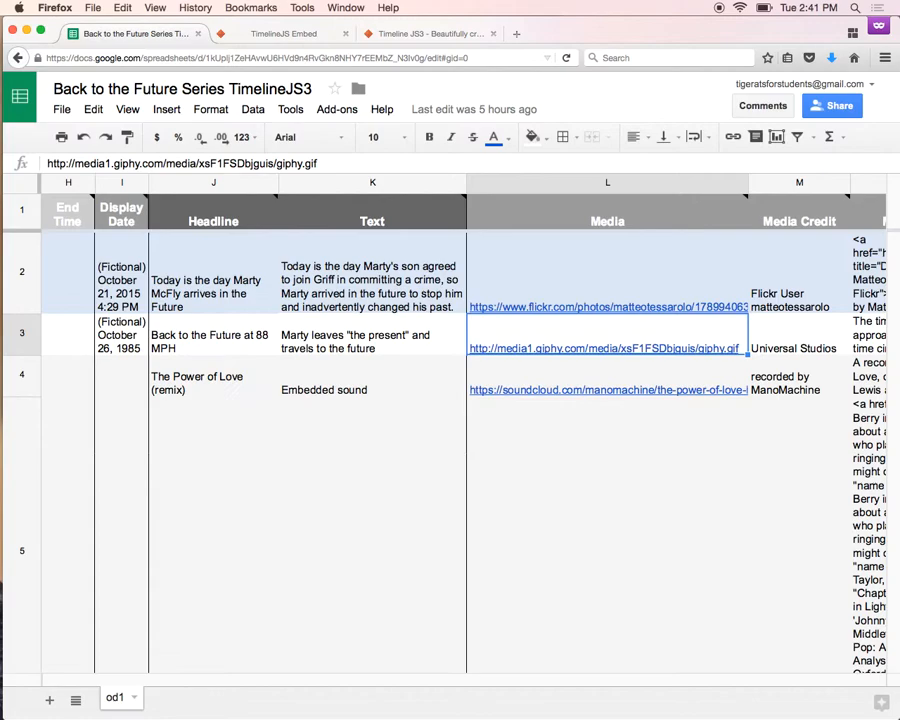
key("Down")
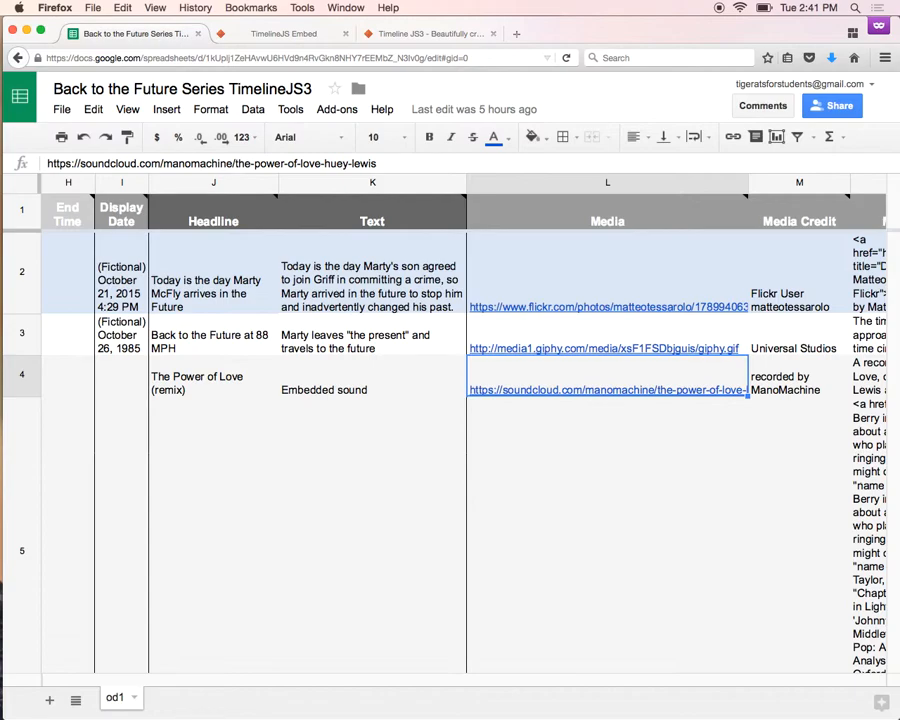
left_click(799, 377)
key("Up")
key("Up")
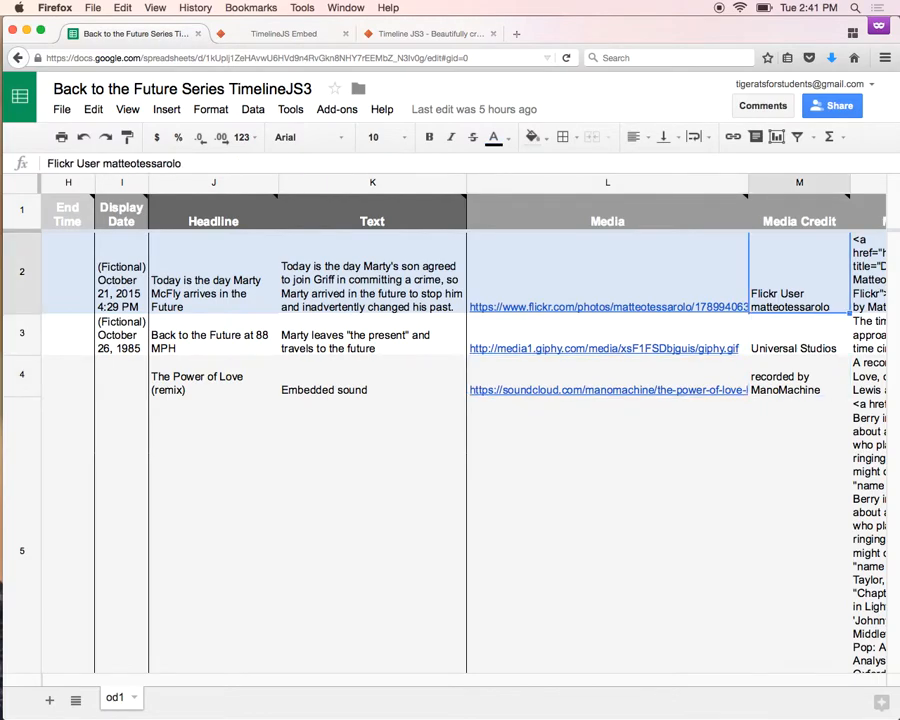
Inspect the linked Media Caption in row 2 and compare it with the caption on the timeline's title slide.
key("Right")
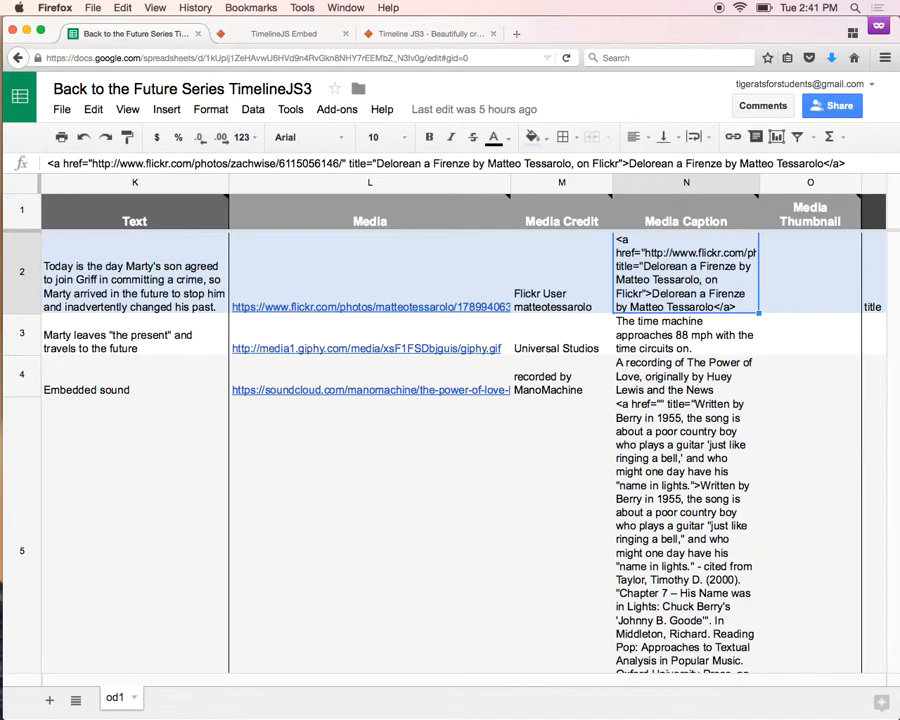
left_click(305, 40)
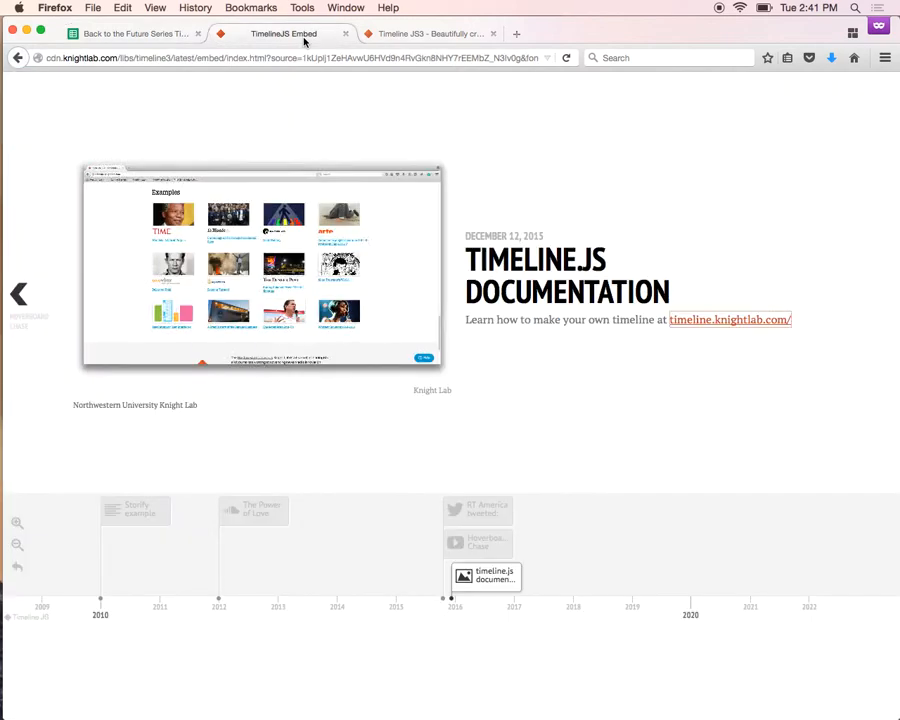
left_click(18, 58)
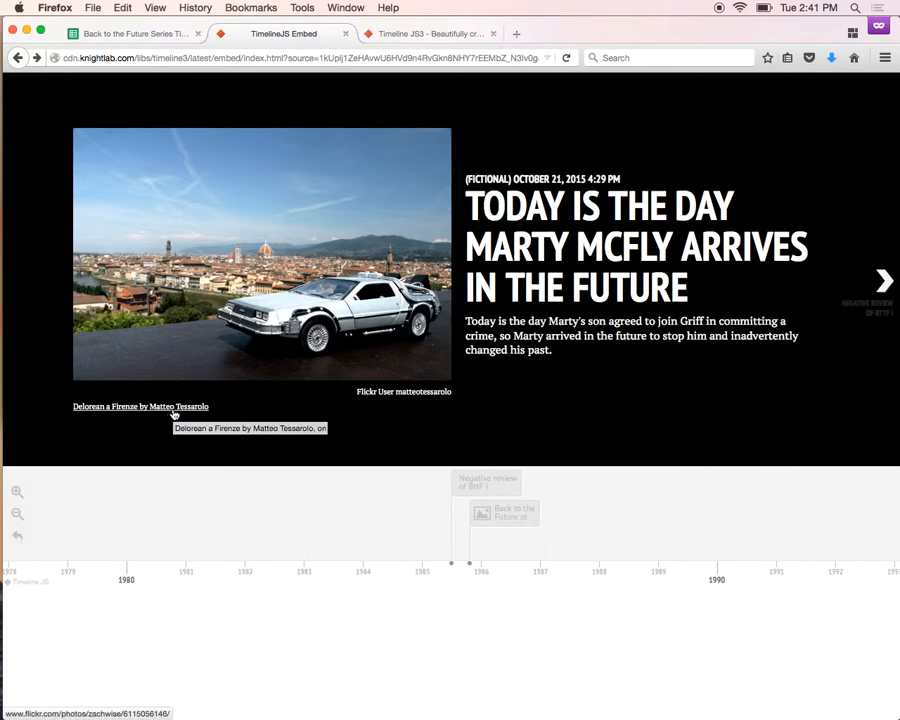
Return to the spreadsheet and examine the Media Thumbnail and Type entries for row 2.
left_click(127, 35)
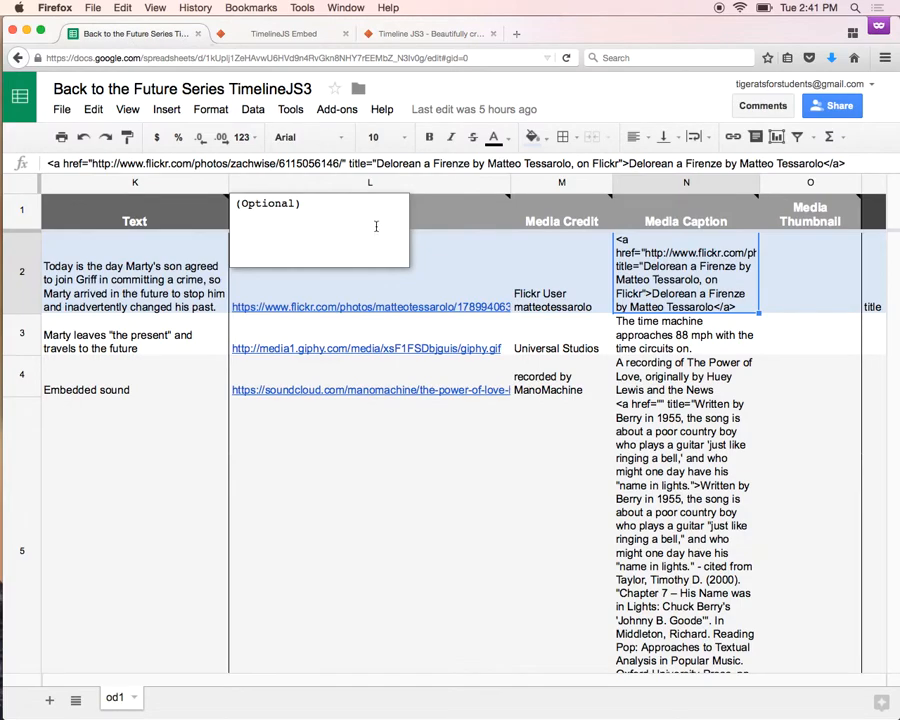
key("Right")
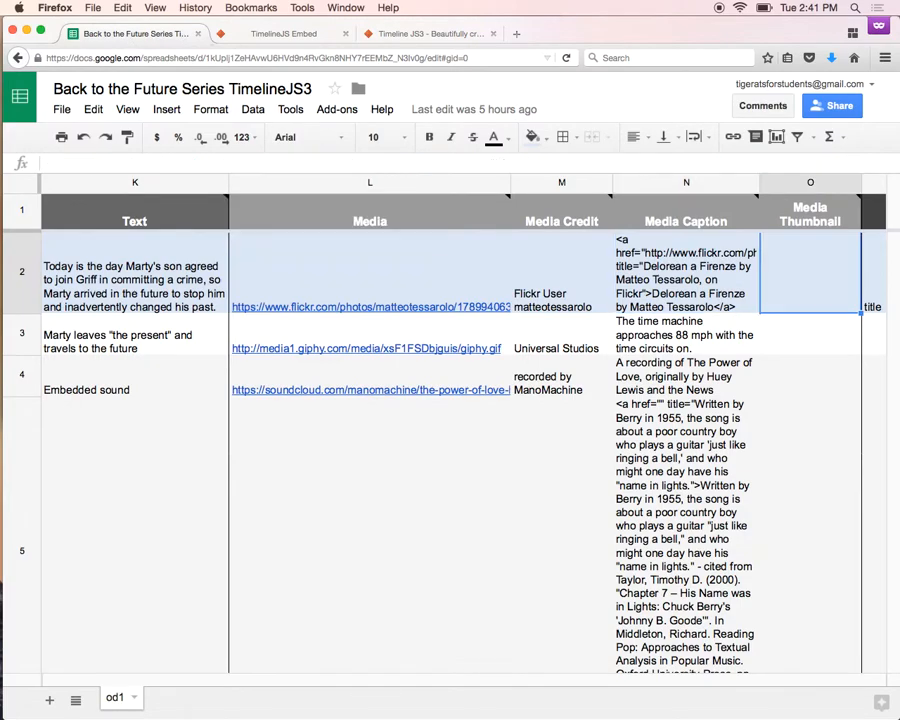
key("Right")
key("Right")
key("Left")
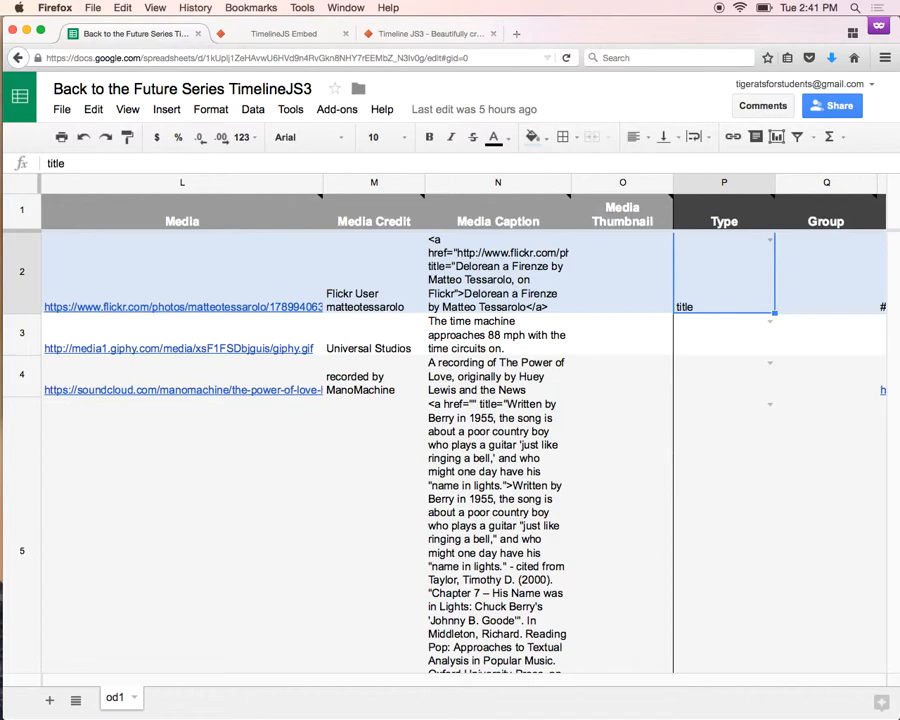
Go back along row 2 from the Type entry to the Year entry.
key("Left")
key("Left")
key("Left")
key("Left")
key("Left")
key("Left")
key("Left")
key("Left")
key("Left")
key("Left")
key("Left")
key("Left")
key("Left")
key("Left")
key("Left")
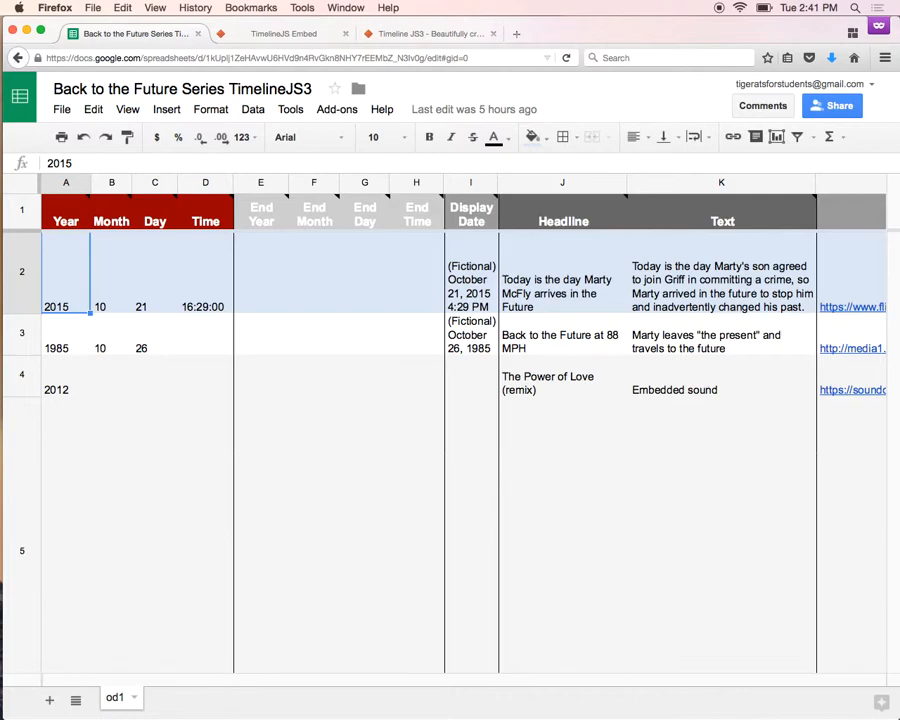
Review every column of row 2 in order, from Year through to the Background entry.
key("Right")
key("Right")
key("Right")
key("Right")
key("Right")
key("Right")
key("Right")
key("Right")
key("Right")
key("Right")
key("Right")
key("Right")
key("Right")
key("Right")
key("Right")
key("Right")
key("Right")
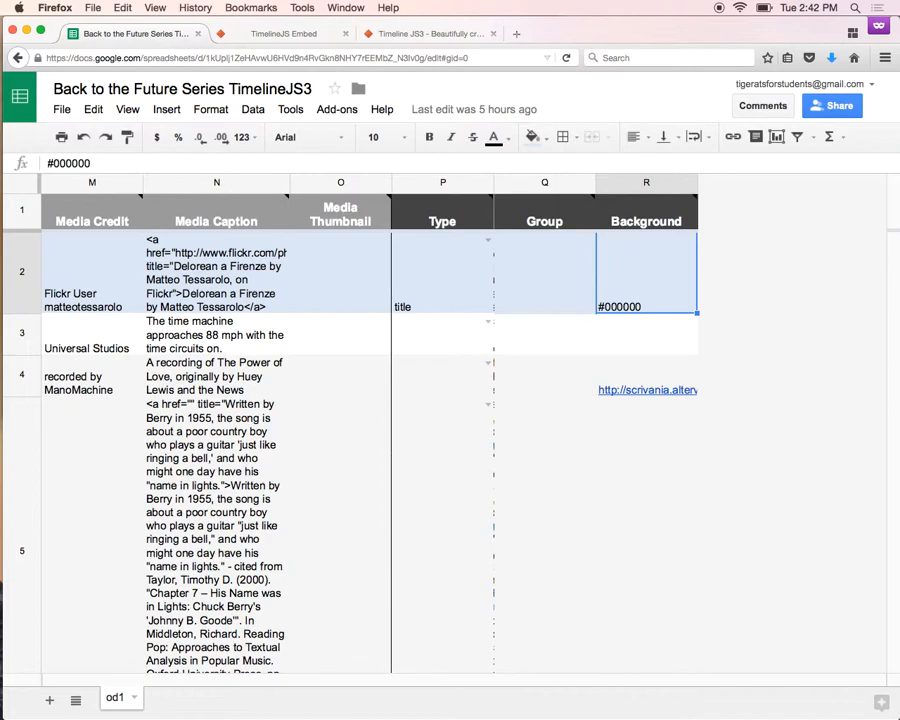
Switch to the TimelineJS site, go to the Make a Timeline instructions, and open the spreadsheet template.
left_click(440, 37)
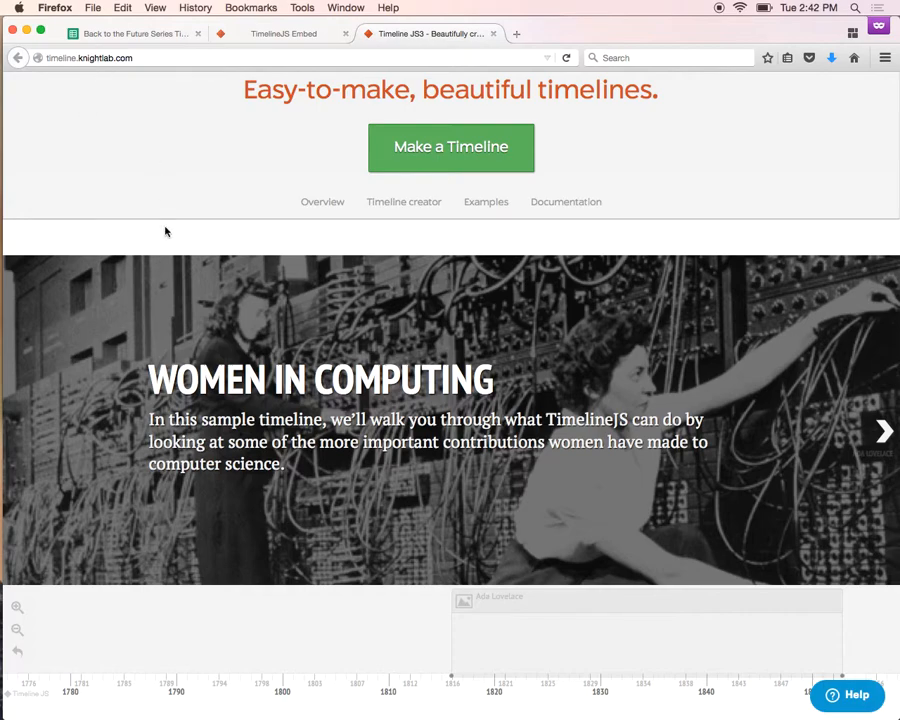
scroll(275, 207, "down", 1)
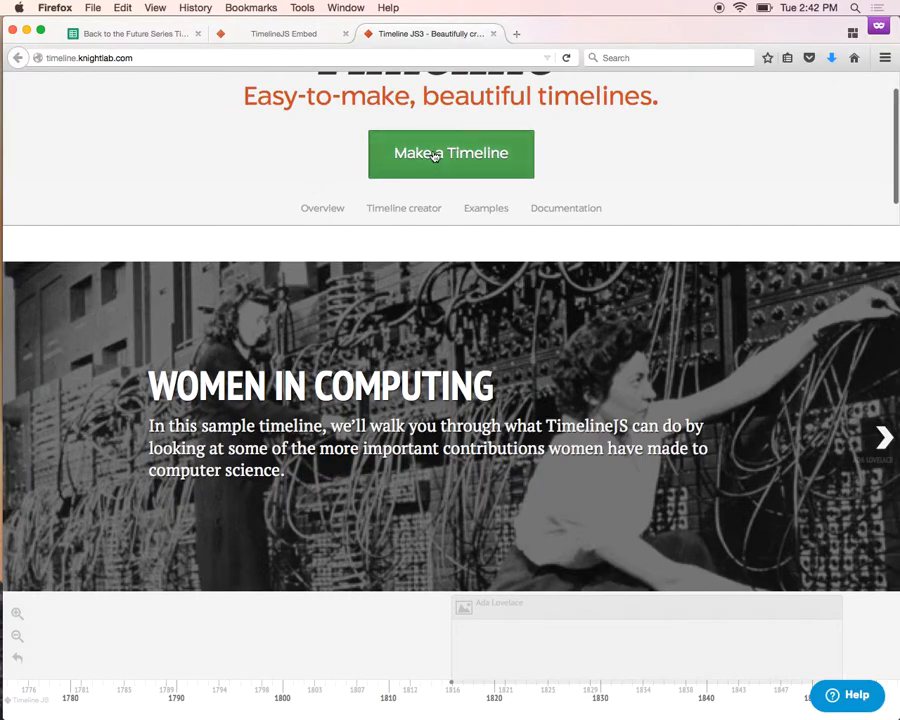
left_click(432, 156)
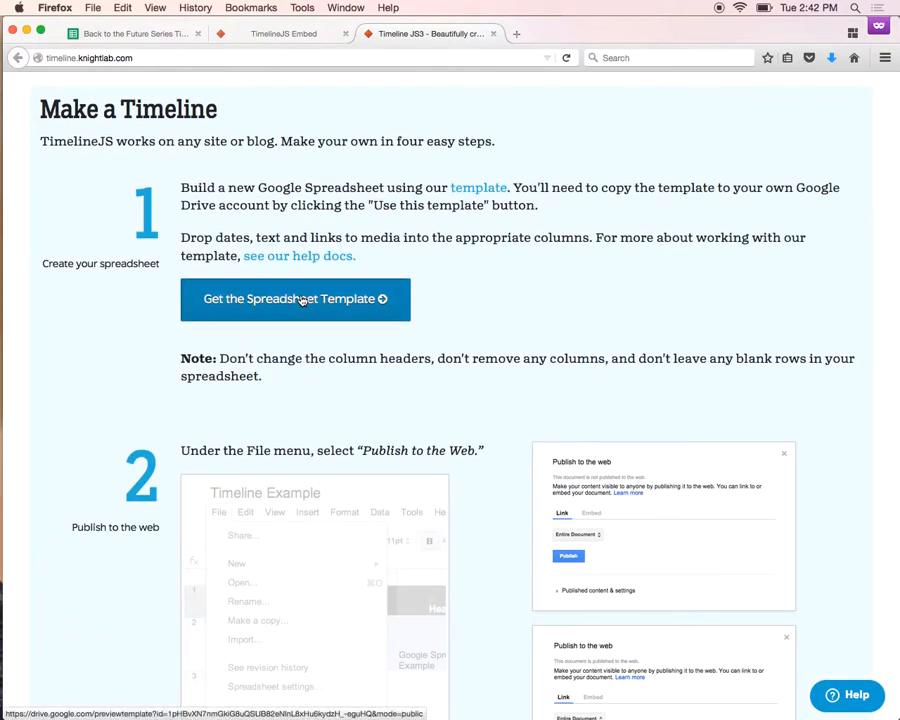
left_click(302, 299)
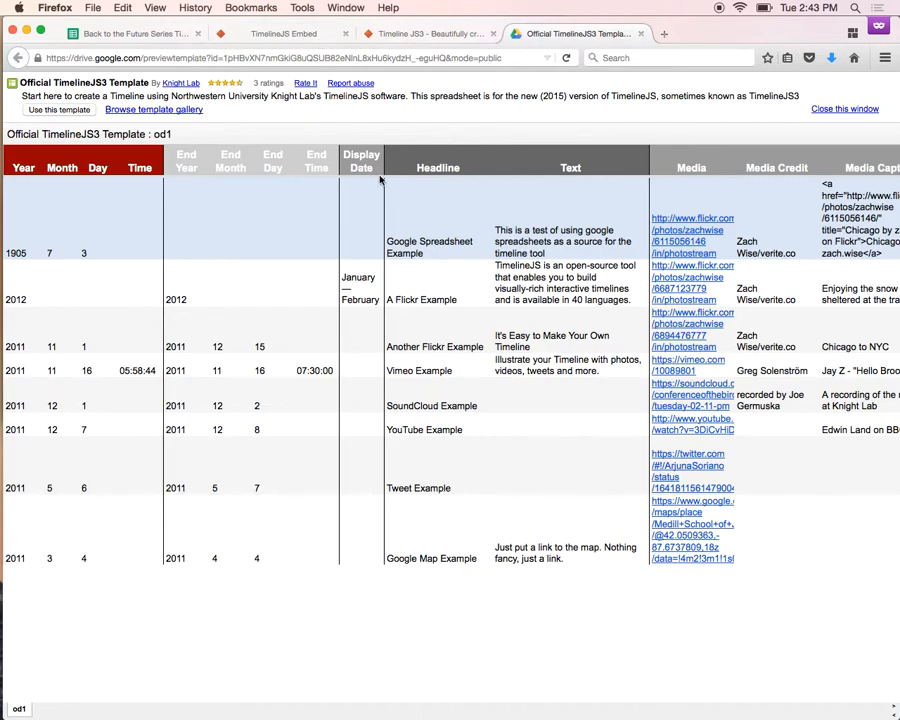
Revisit the example spreadsheet and timeline, and read the TimelineJS site's instructions for publishing the spreadsheet and generating the timeline.
left_click(136, 40)
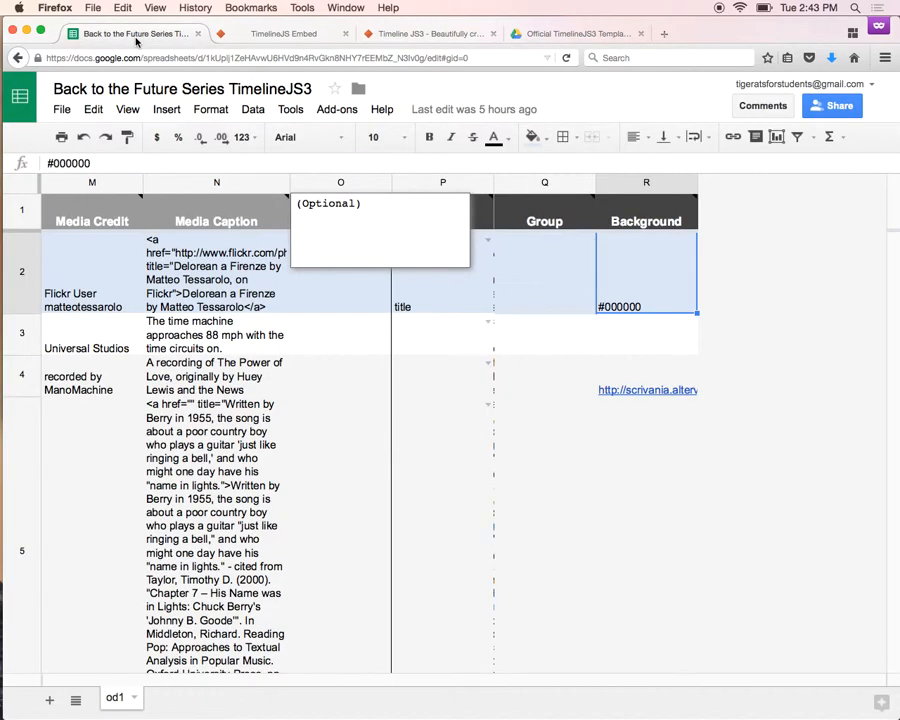
left_click(295, 33)
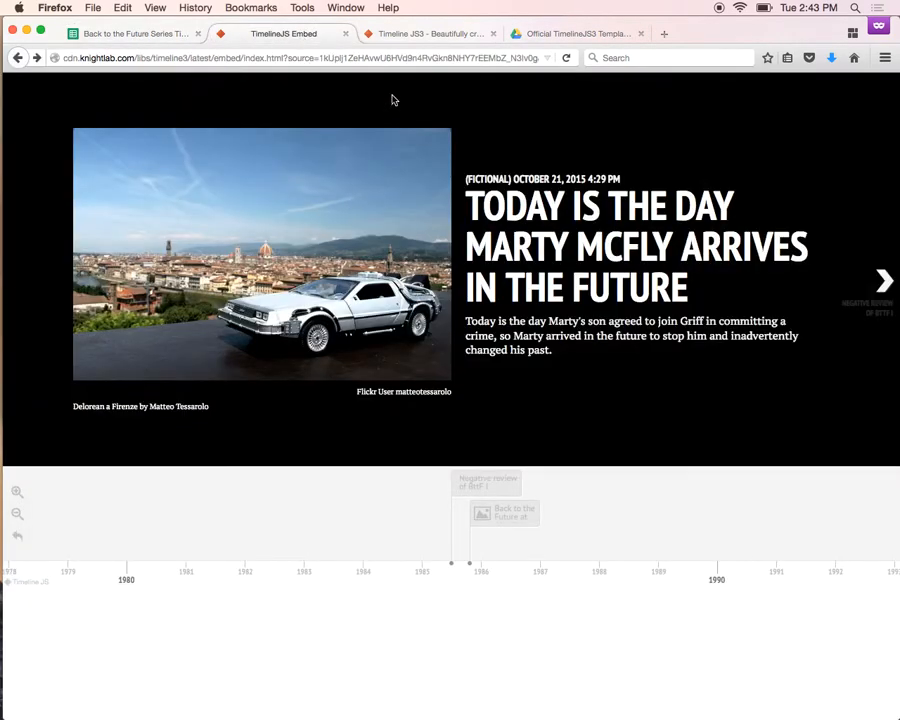
left_click(434, 34)
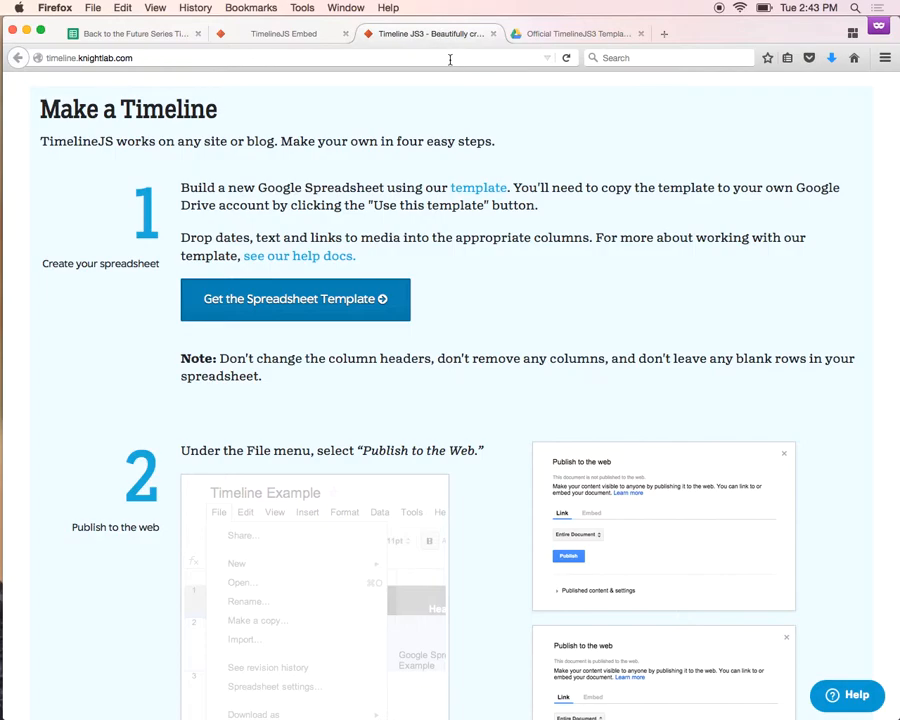
scroll(438, 206, "down", 5)
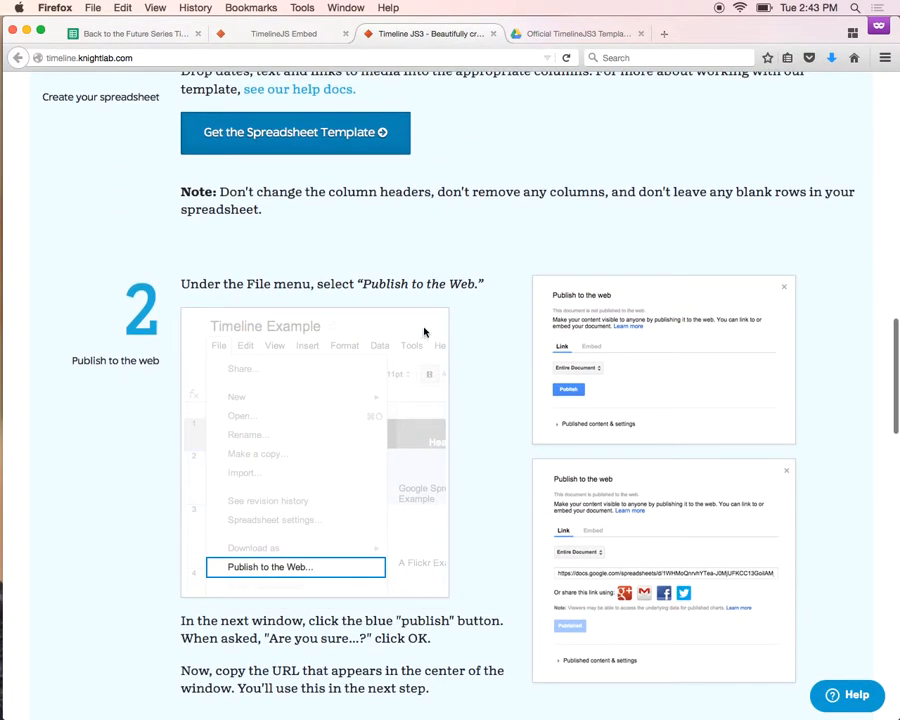
scroll(438, 355, "down", 2)
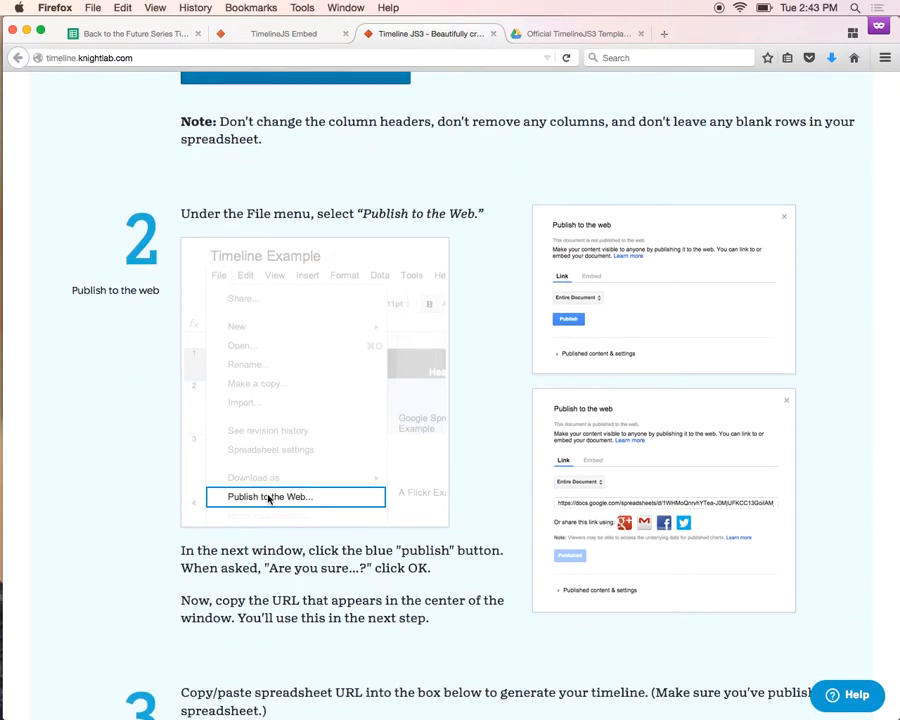
scroll(268, 498, "down", 10)
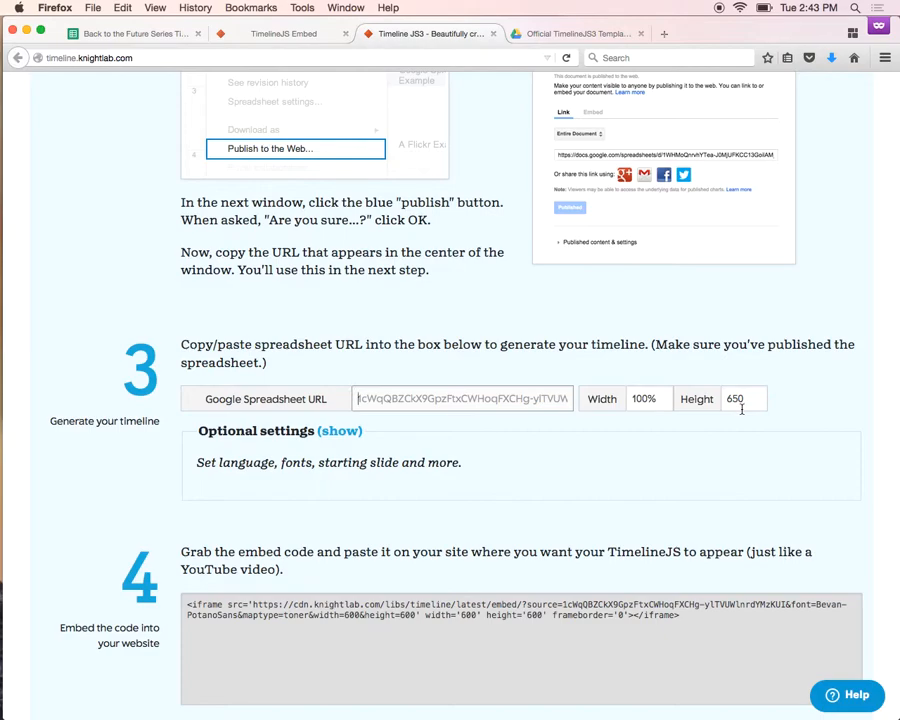
scroll(741, 409, "down", 5)
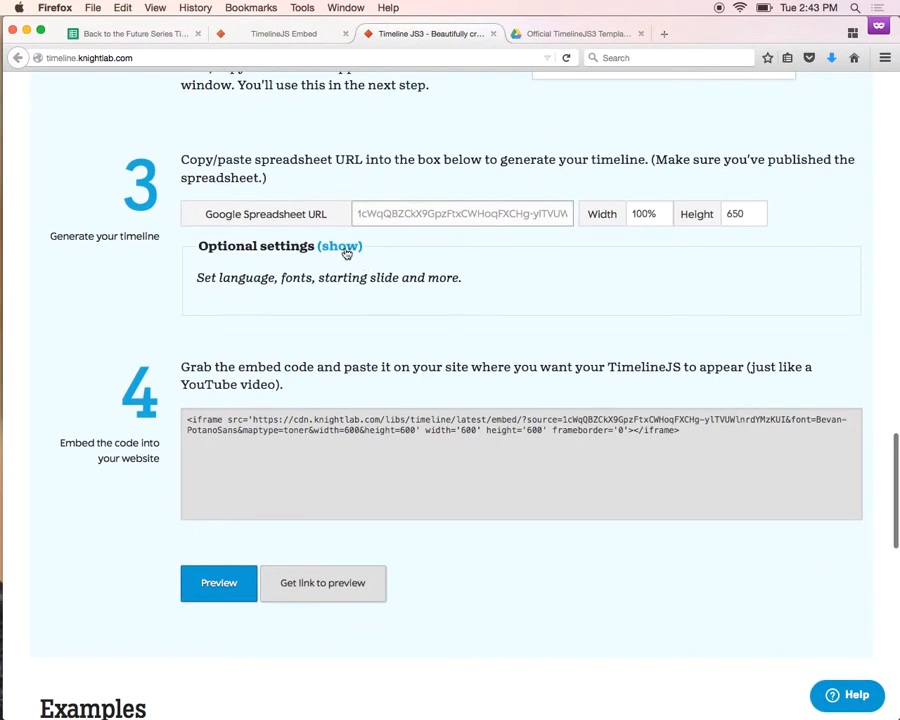
Show the optional timeline settings, review them, and select the embed code in step 4 of the instructions.
left_click(342, 247)
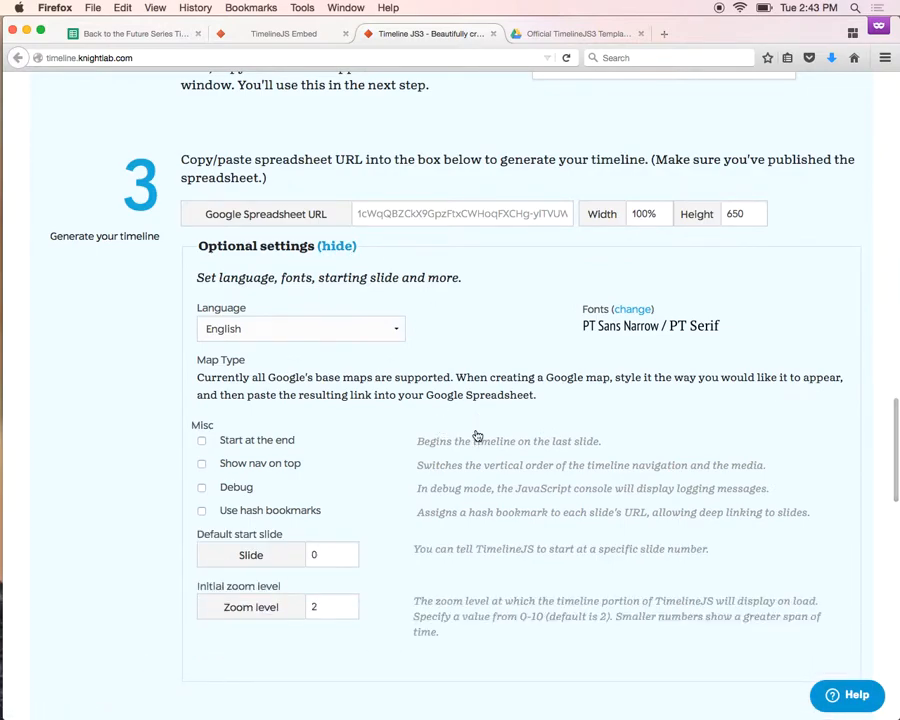
scroll(475, 430, "down", 2)
scroll(386, 426, "down", 10)
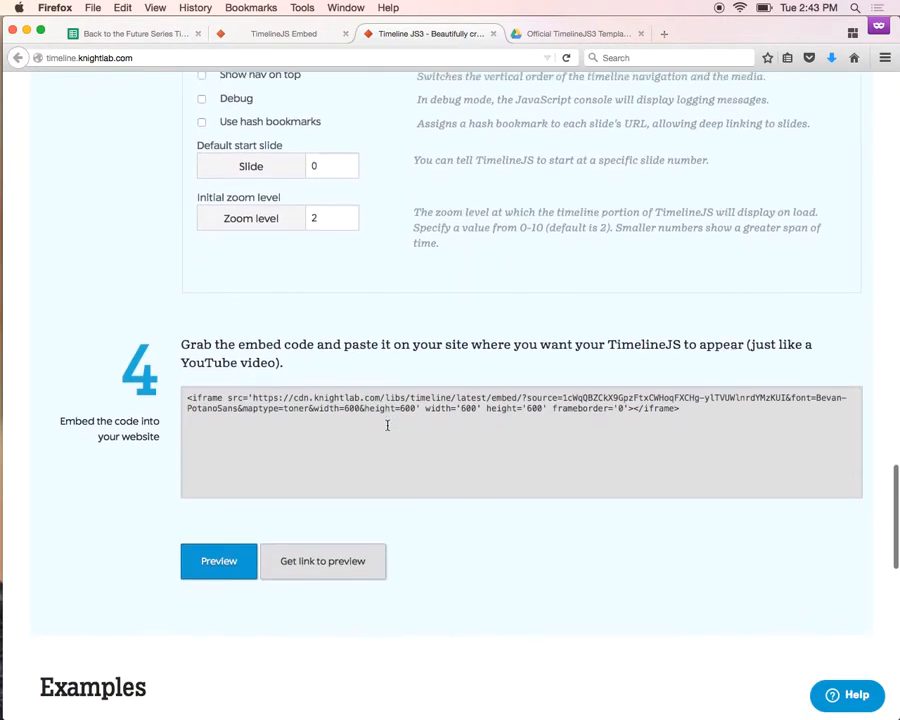
scroll(387, 426, "down", 3)
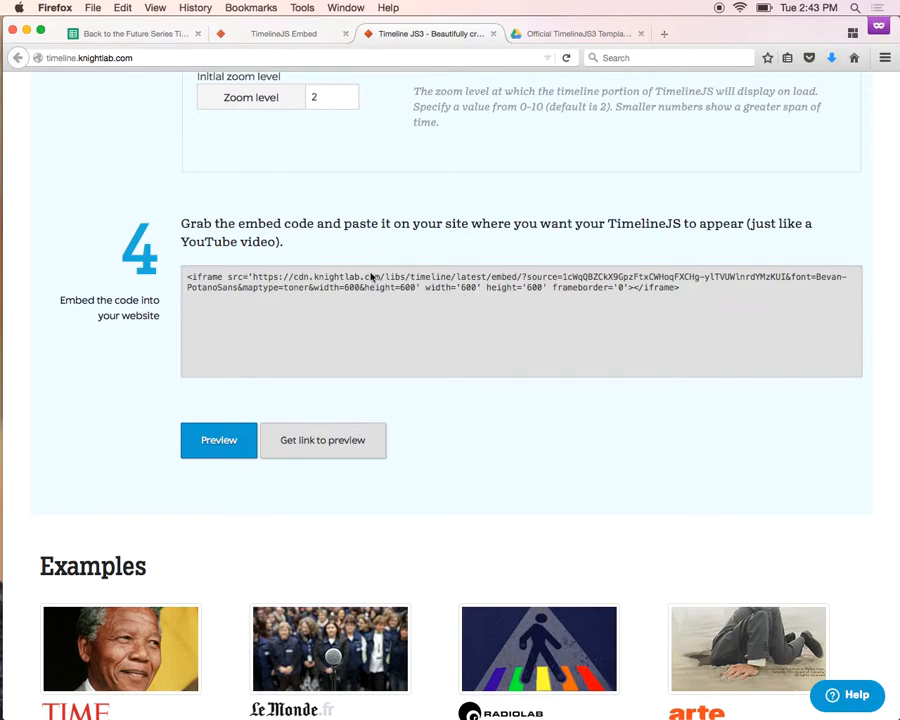
left_click(272, 281)
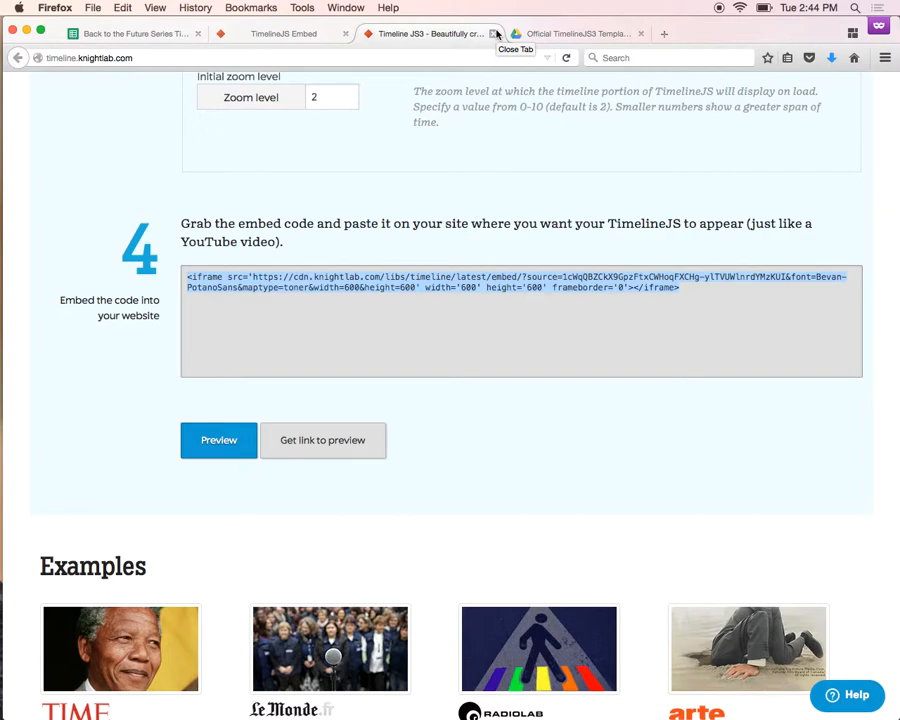
Go to images.google.com and search for "cats".
left_click(430, 53)
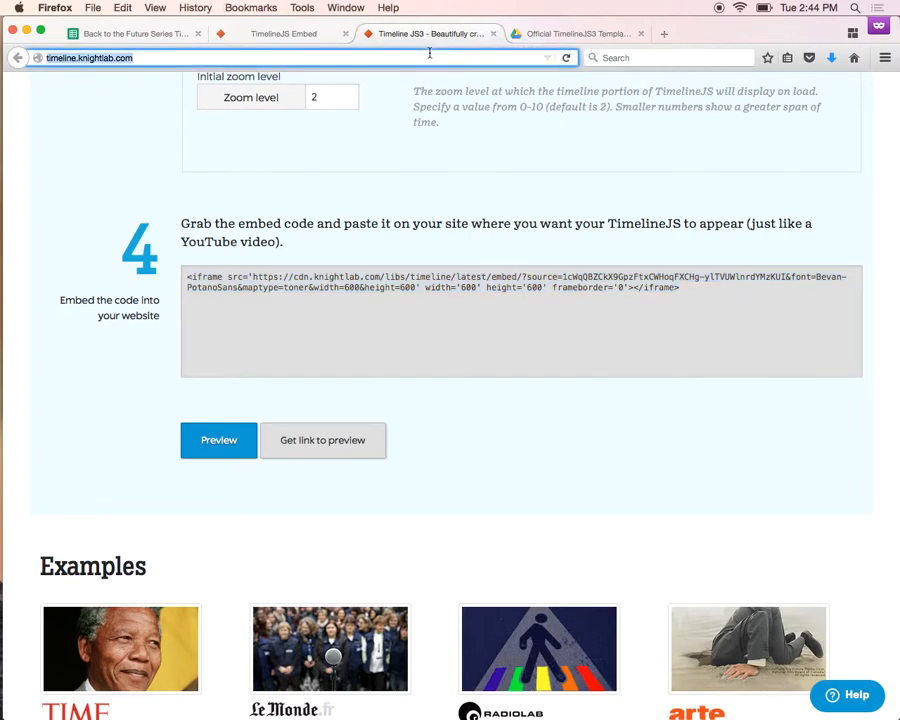
type("images.google.com")
key("Return")
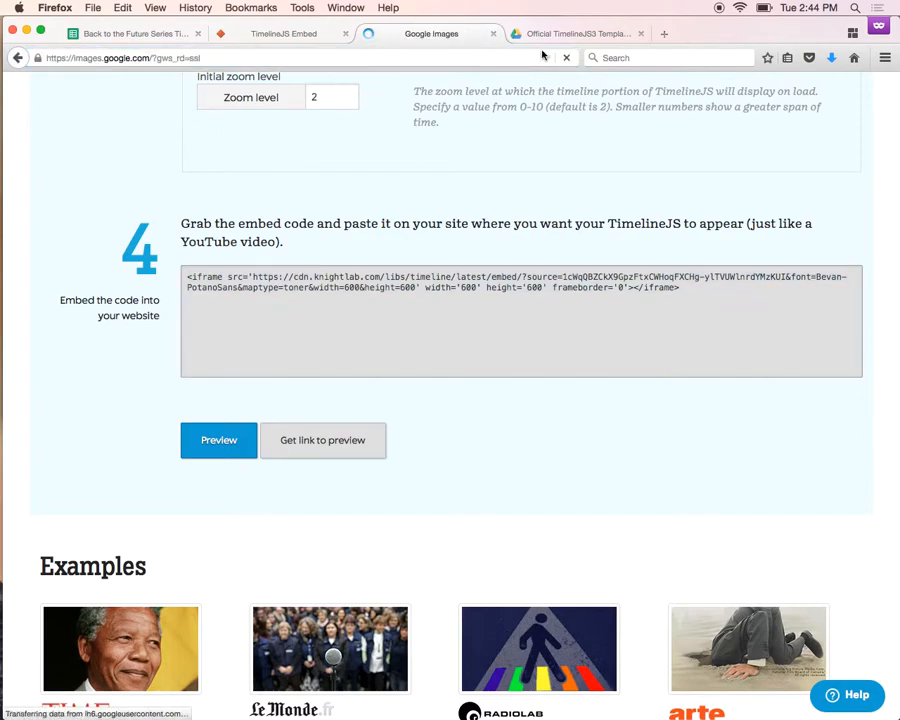
type("cats")
key("Return")
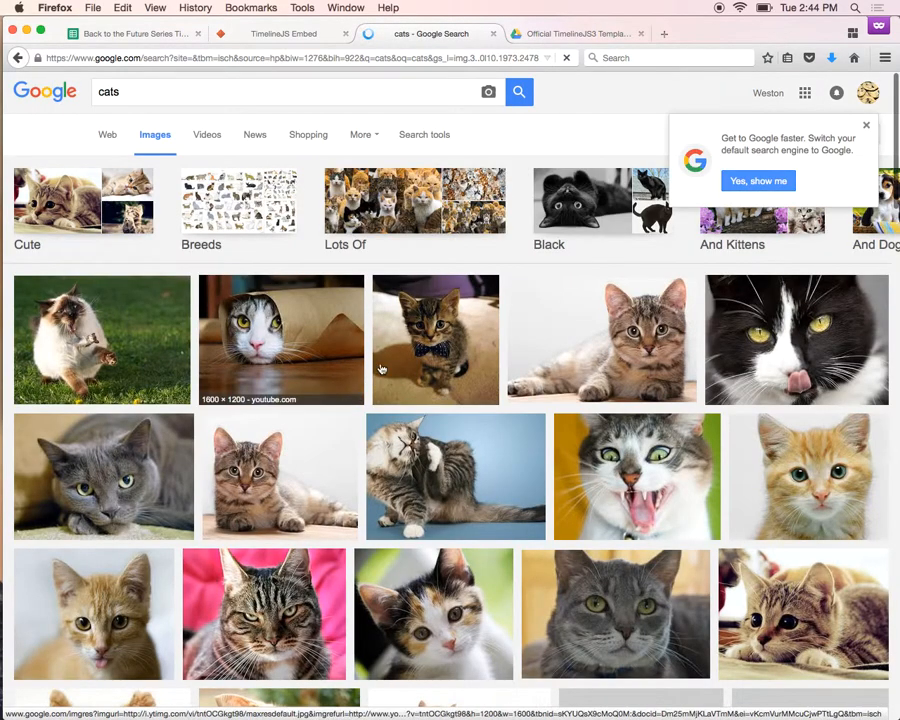
Open the picture of the kitten with the bow tie as a standalone image and select its direct URL.
left_click(424, 297)
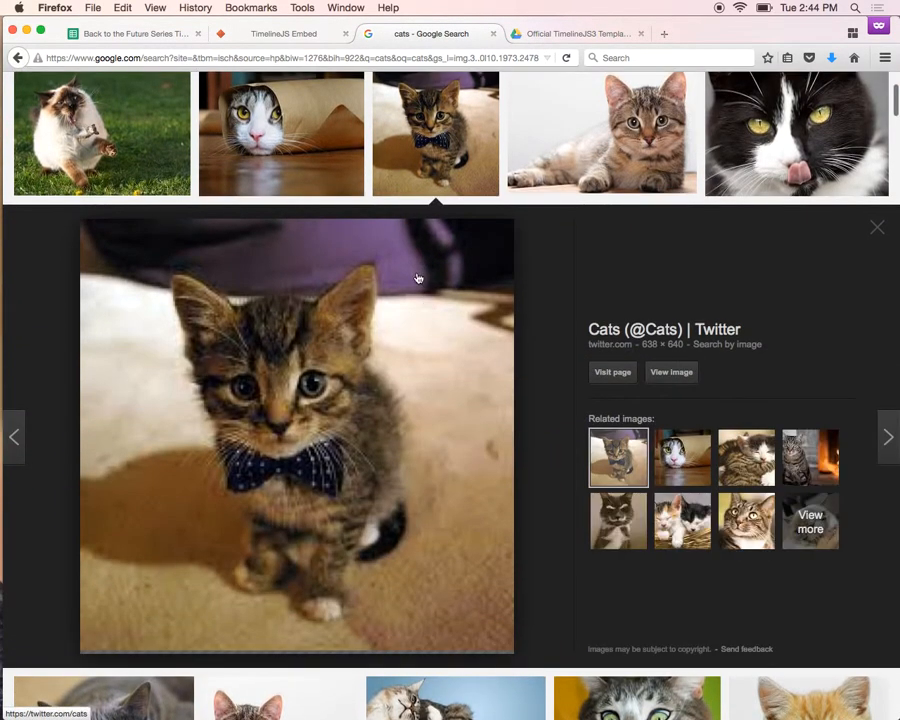
left_click(367, 57)
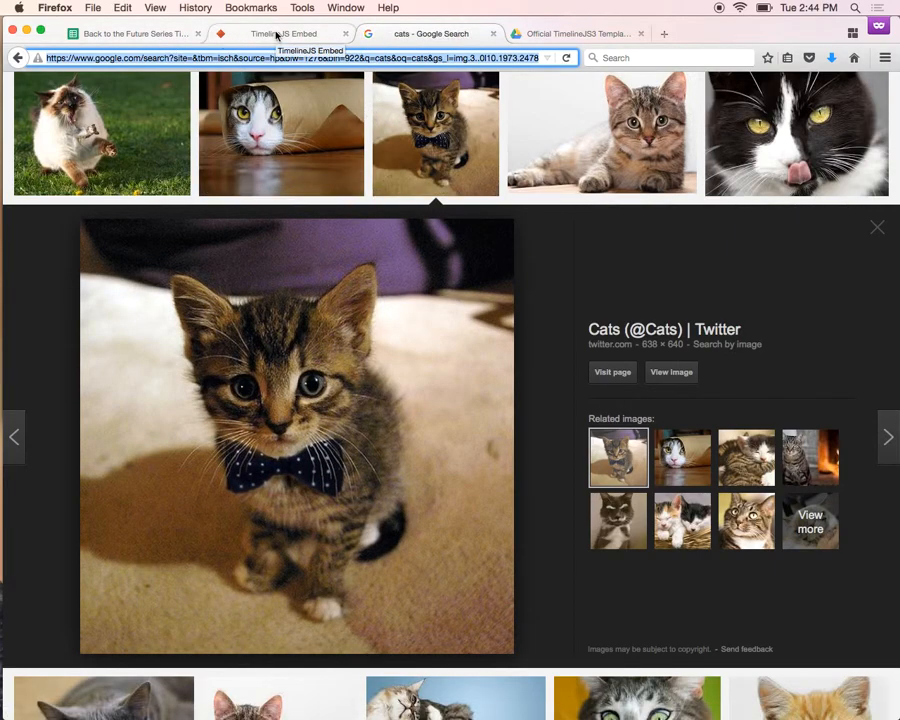
left_click(678, 376)
left_click(463, 58)
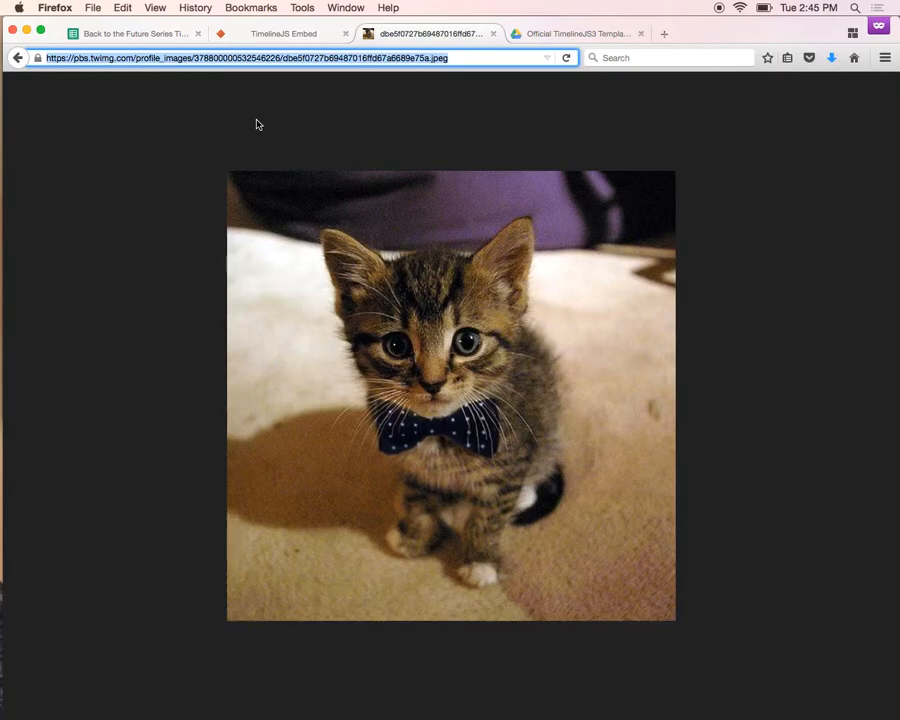
Return to the Back to the Future spreadsheet and change the Year in row 3 to -1985.
left_click(120, 32)
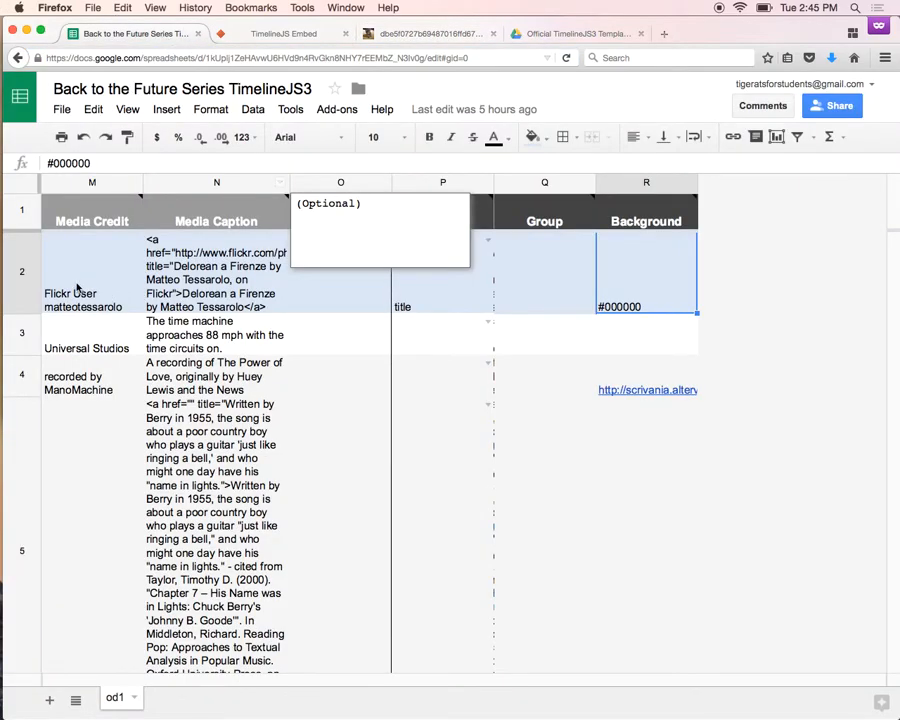
scroll(76, 288, "left", 10)
left_click(61, 329)
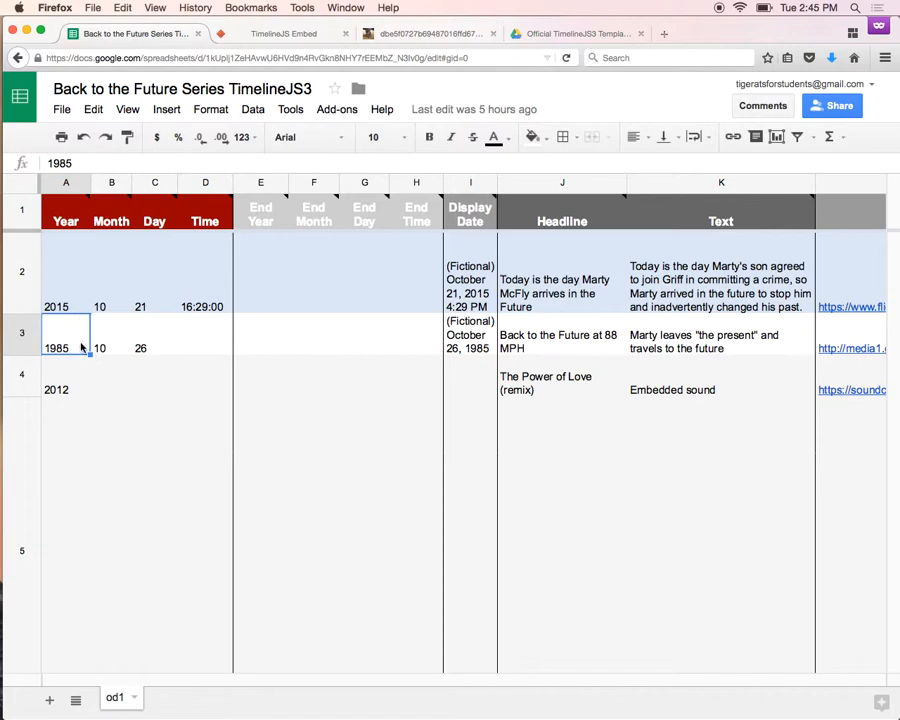
double_click(46, 354)
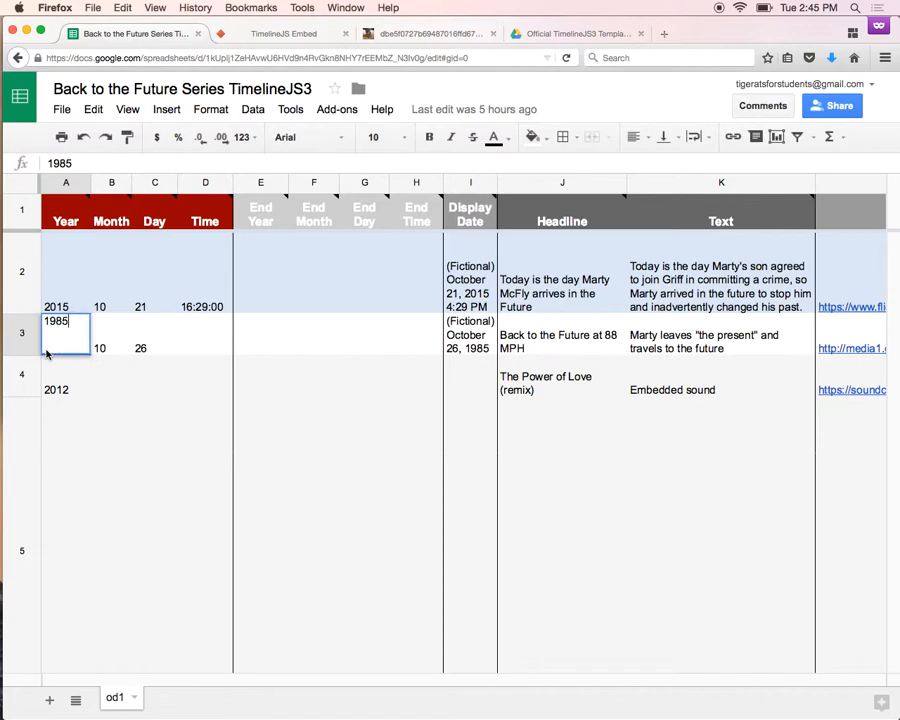
type("-")
left_click(117, 283)
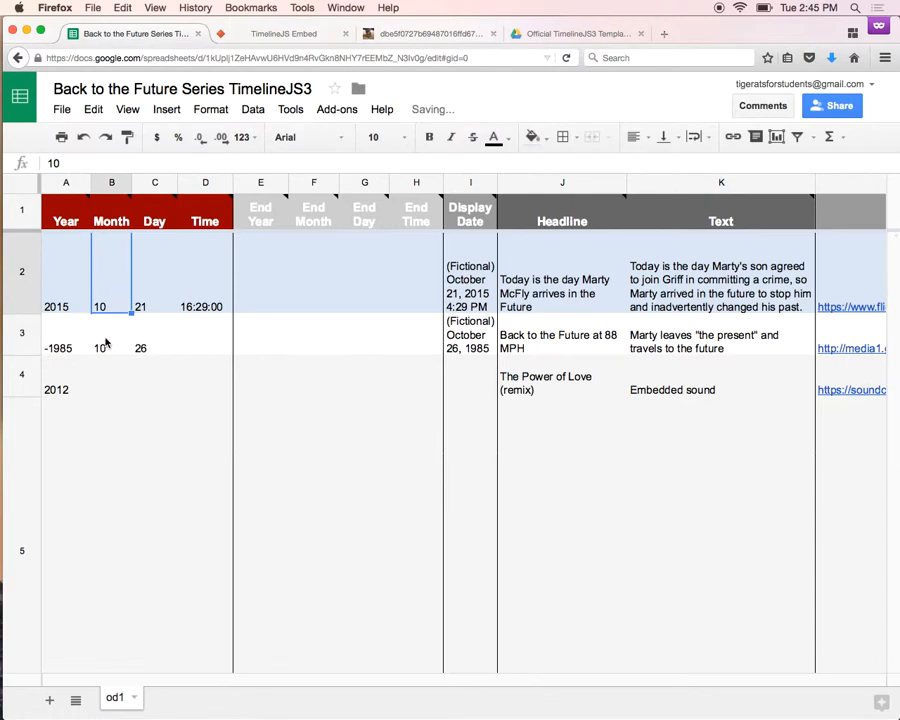
Enter "october" as the Month and "3rd" as the Day in row 4.
left_click(52, 387)
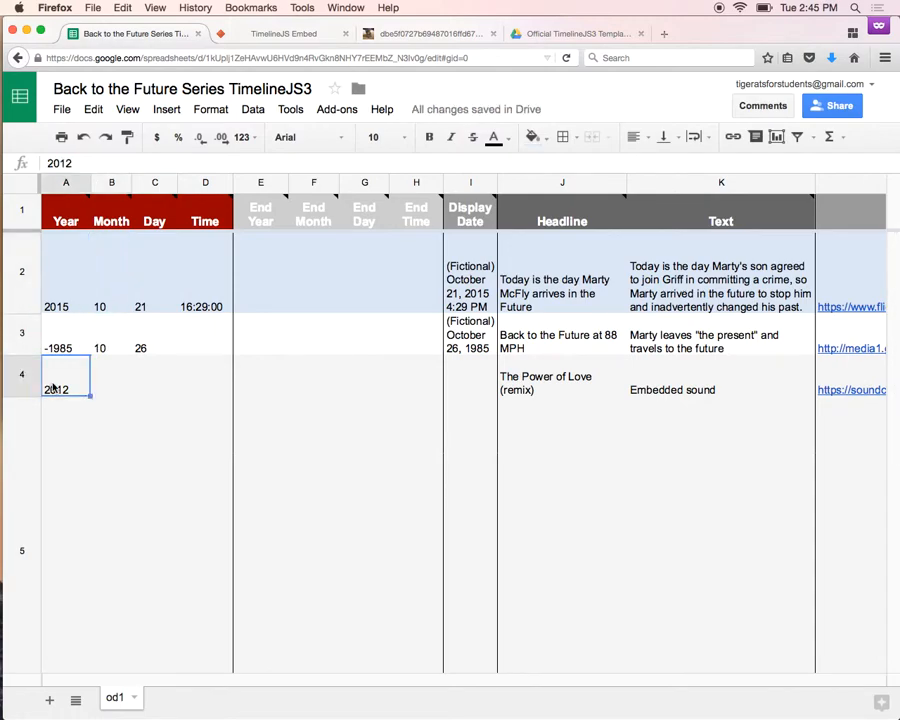
left_click(112, 374)
type("october")
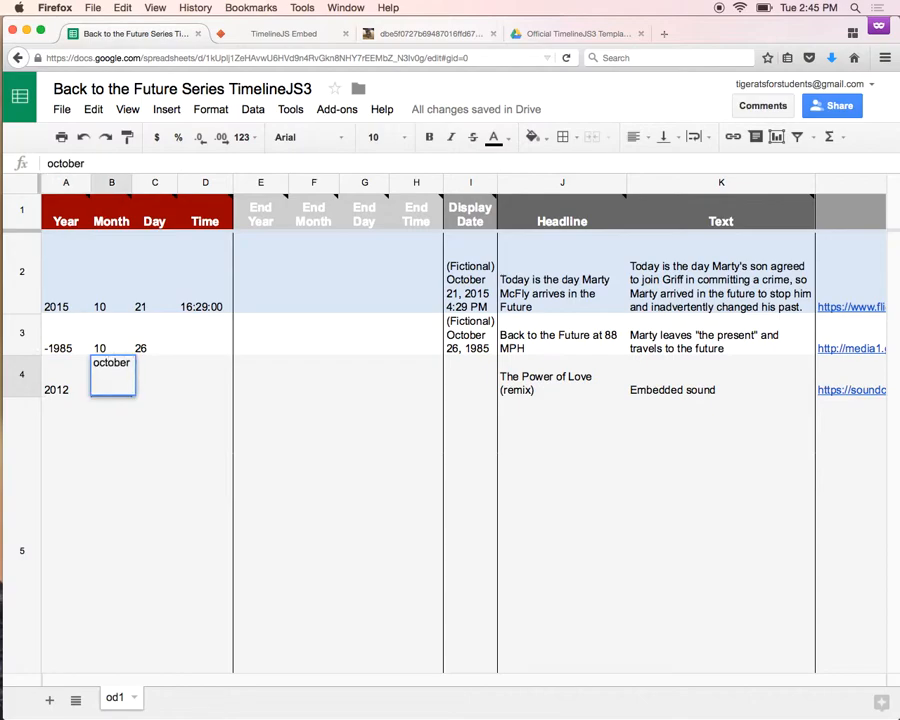
key("Tab")
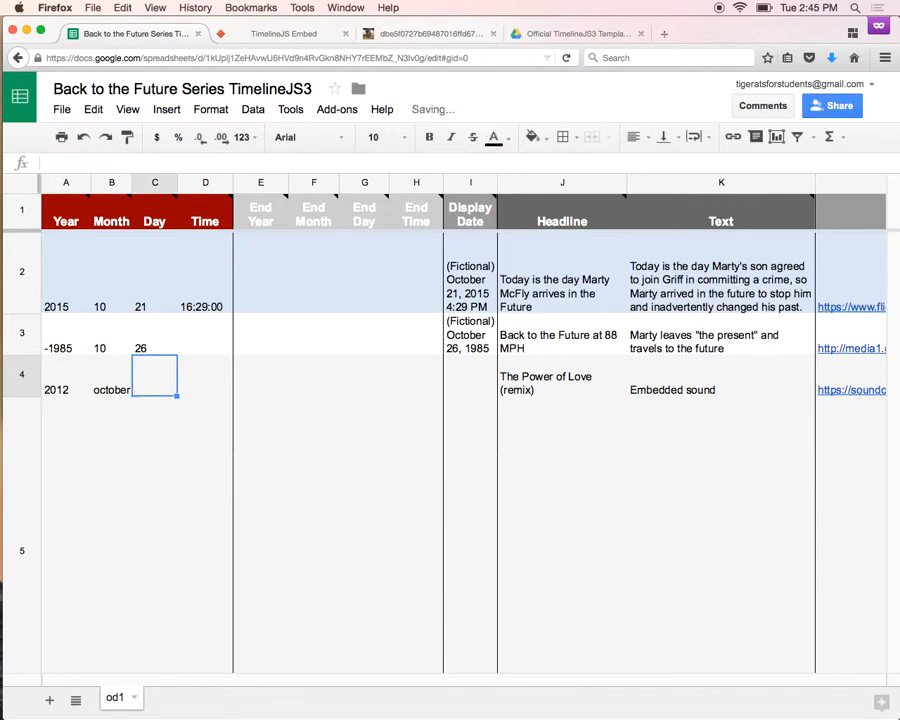
type("3rd")
key("Return")
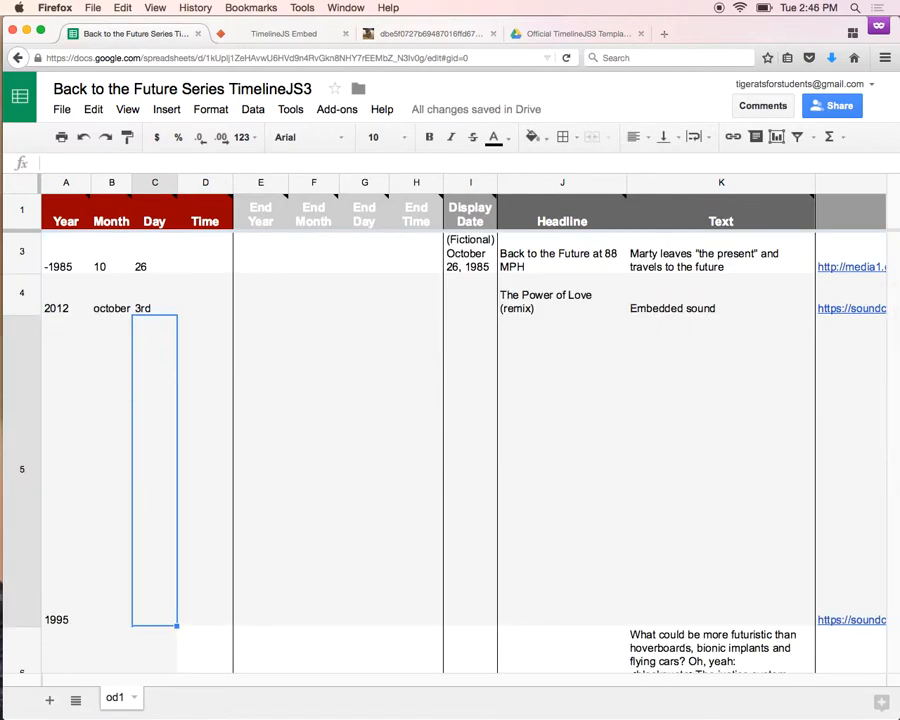
Try 10 as the Month and 2 as the Day in row 4, and clear both entries.
left_click(154, 294)
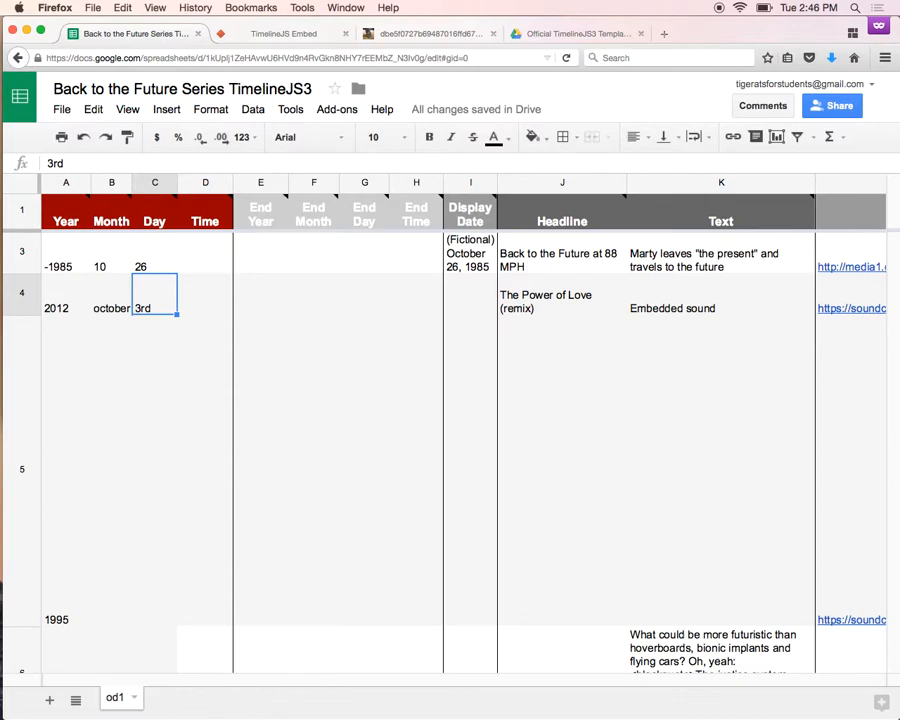
left_click(111, 294)
type("10")
key("Tab")
type("2")
key("BackSpace")
key("Left")
key("Delete")
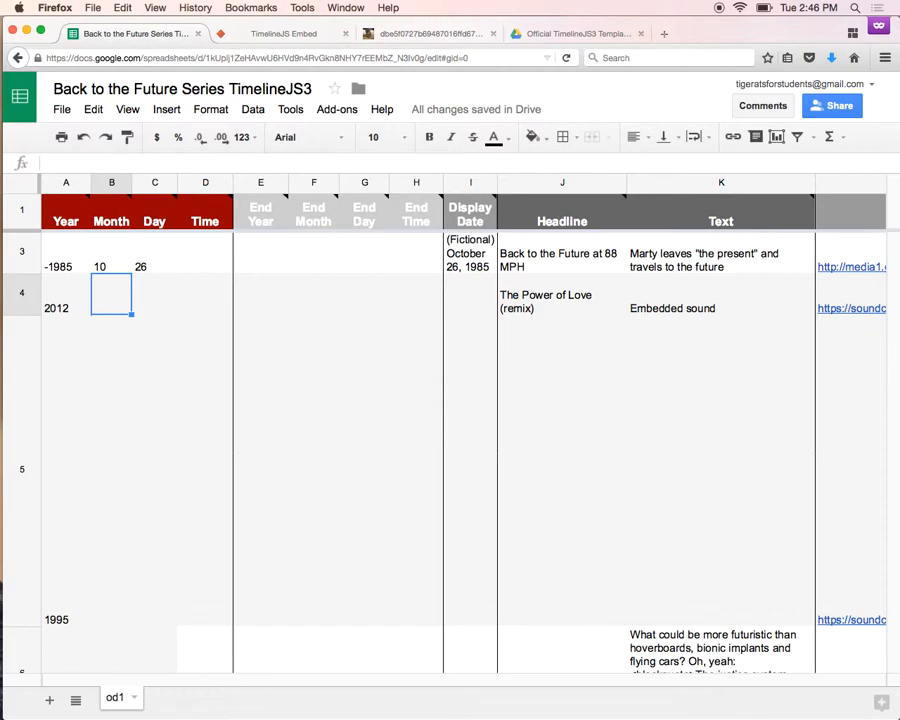
Review the date entries in rows 6 to 13 of the timeline spreadsheet.
scroll(120, 328, "down", 3)
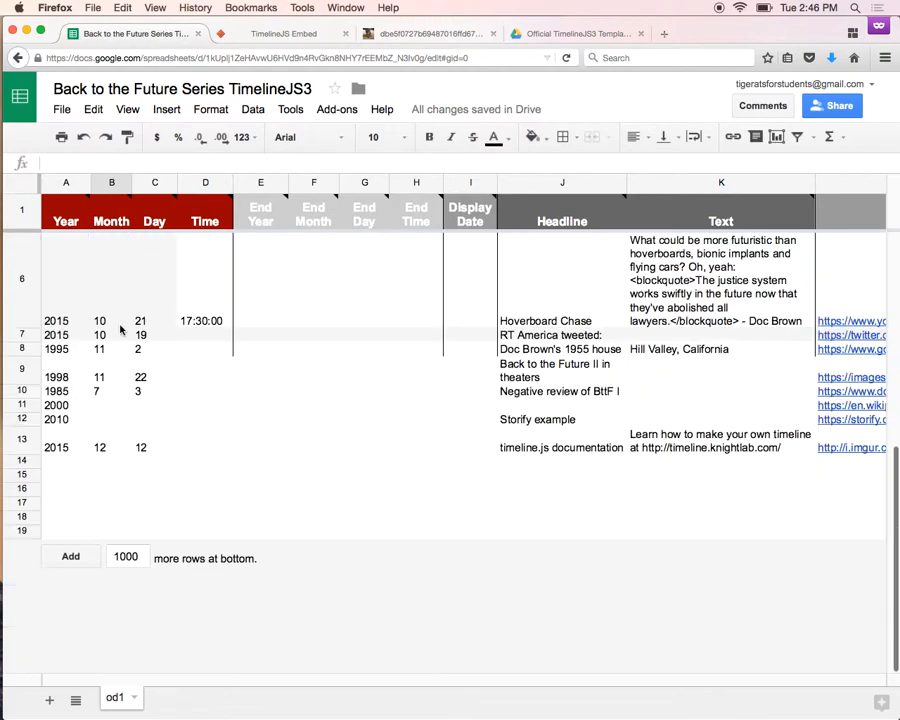
scroll(120, 328, "up", 3)
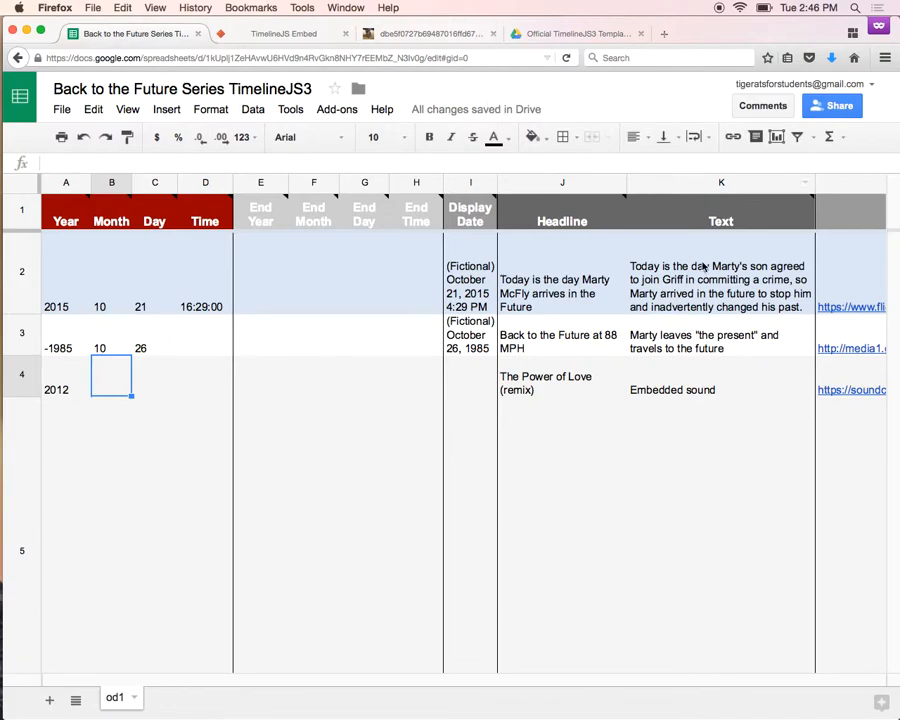
Switch to the TimelineJS Embed preview and reload it with the height parameter in its URL set to 900.
left_click(745, 345)
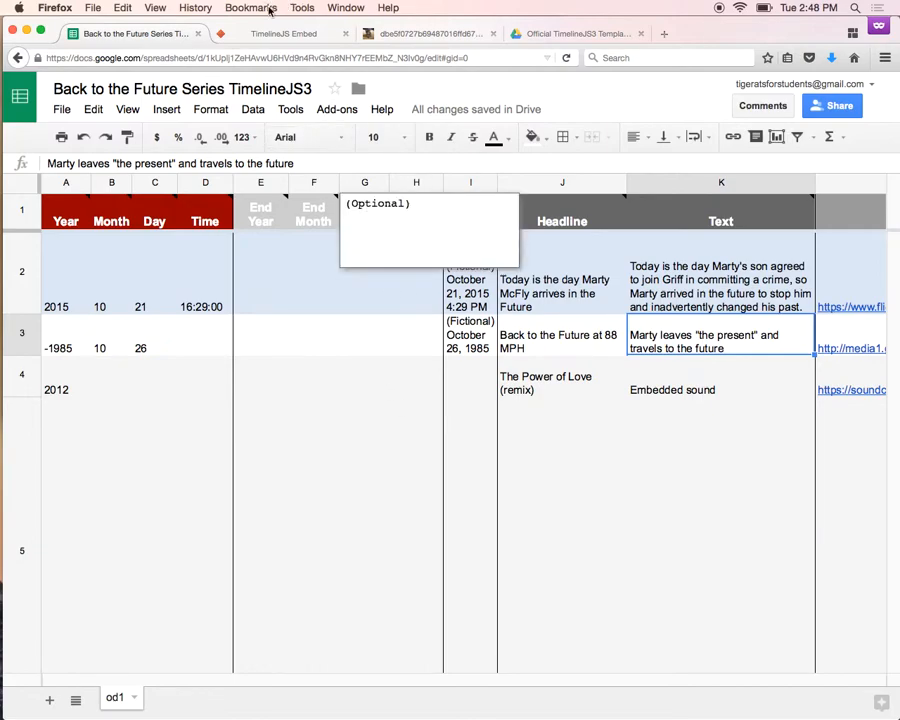
left_click(270, 38)
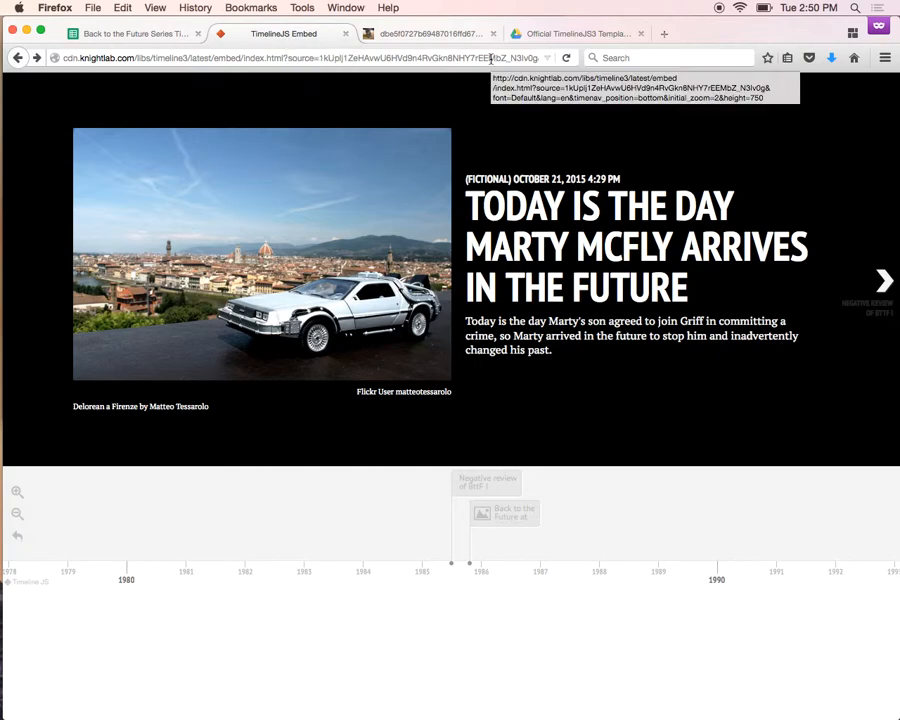
left_click(403, 58)
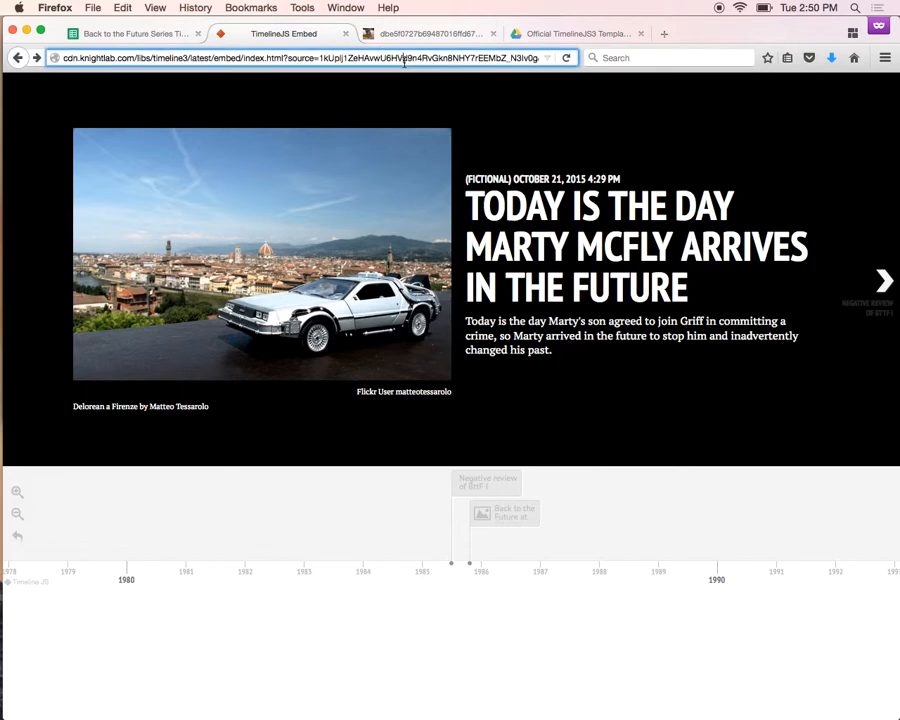
left_click(474, 58)
left_click_drag(476, 58, 650, 55)
double_click(527, 58)
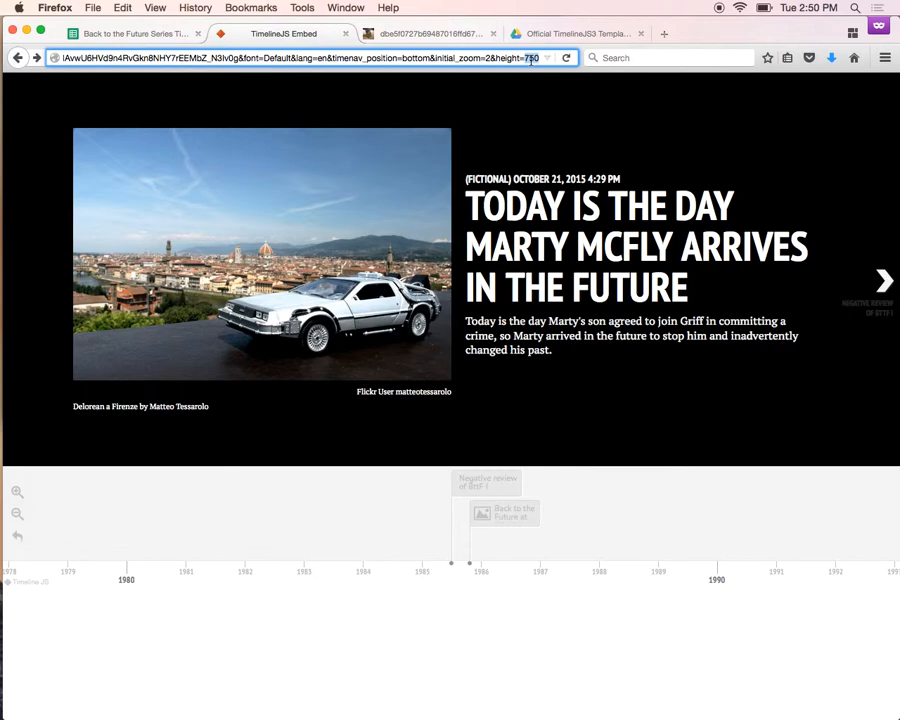
type("900")
key("Return")
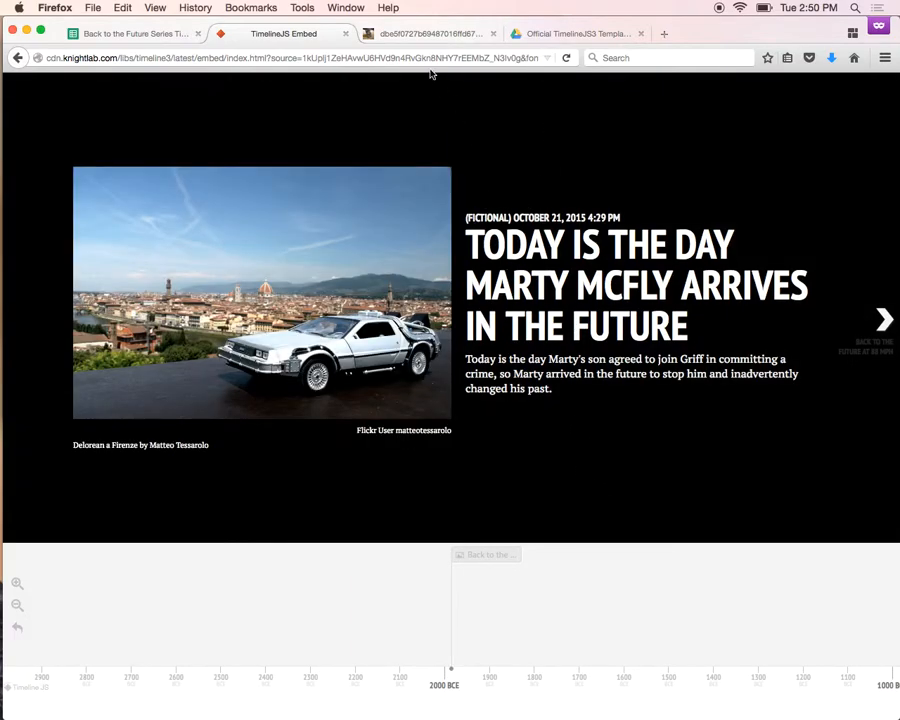
Set the timenav_position parameter in the timeline's URL to top and reload the preview.
left_click_drag(497, 58, 616, 51)
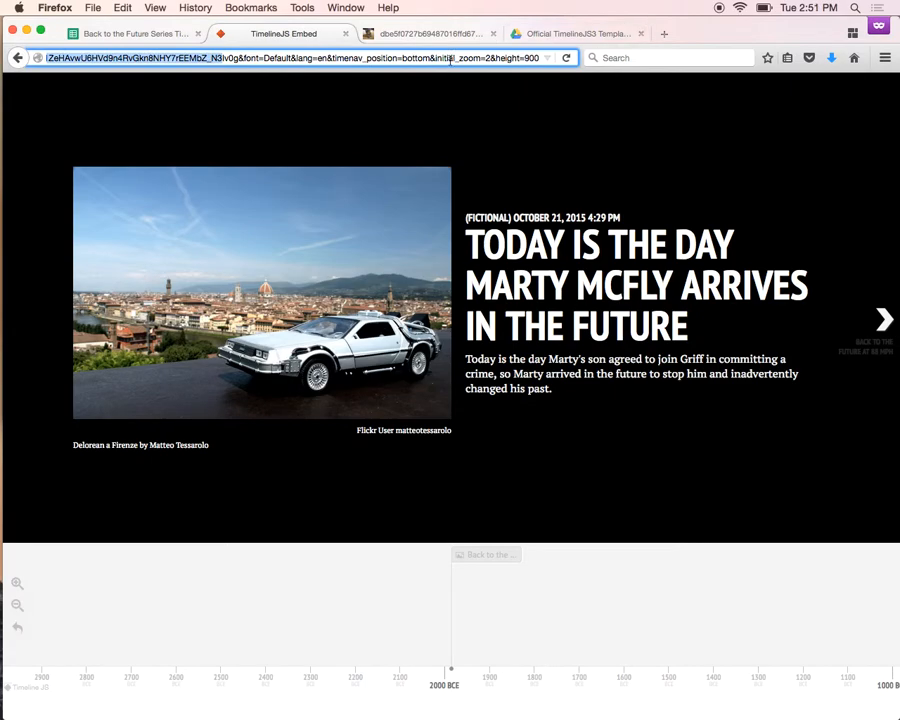
left_click(414, 57)
type("top")
key("Return")
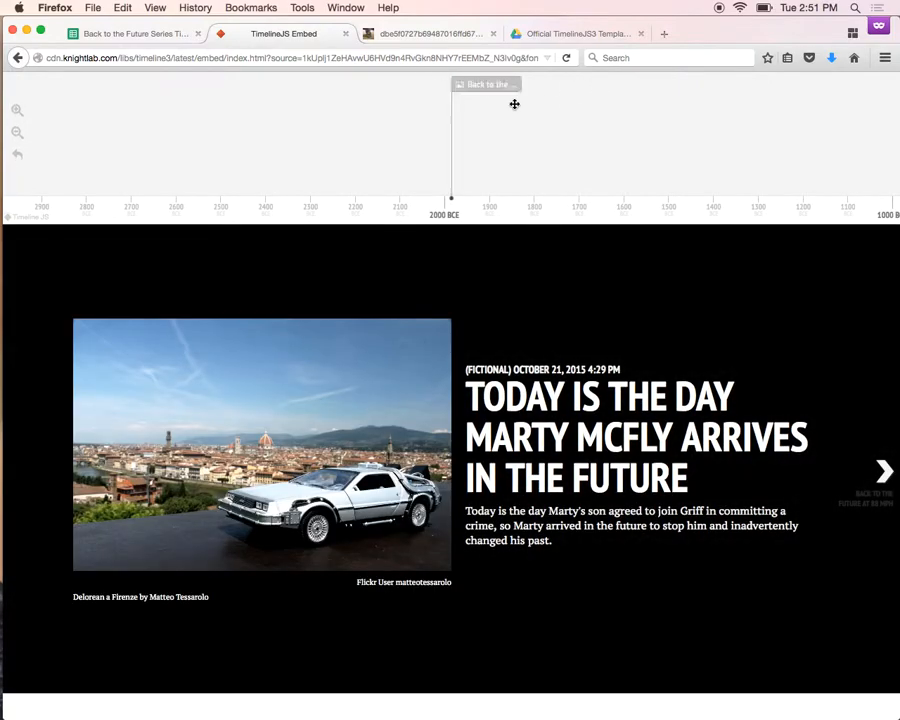
Examine the option parameters at the end of the timeline's URL and advance the timeline to the next slide.
left_click(493, 57)
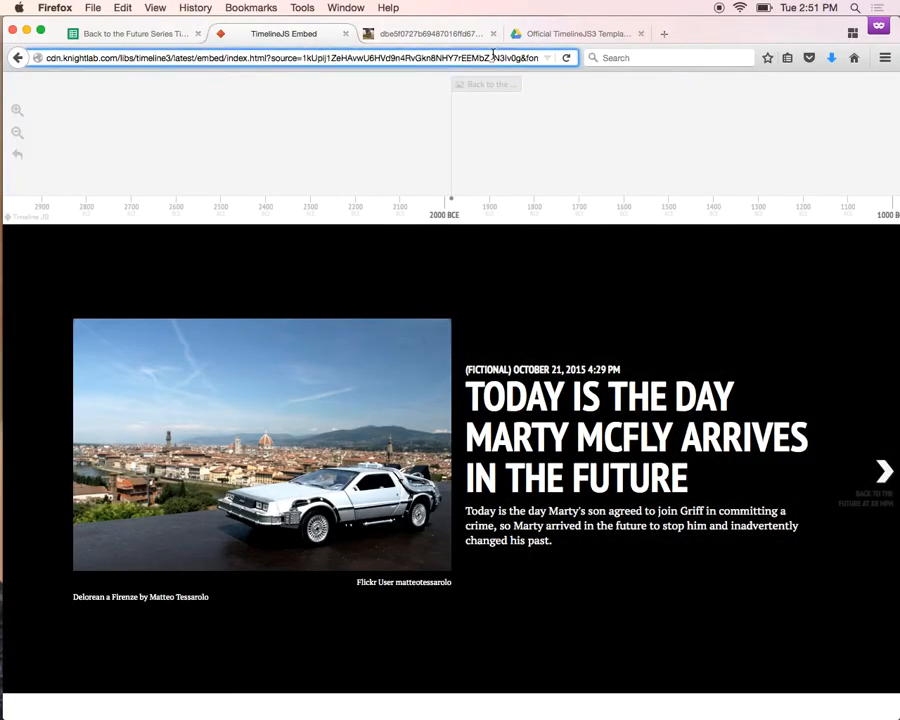
left_click_drag(493, 57, 732, 53)
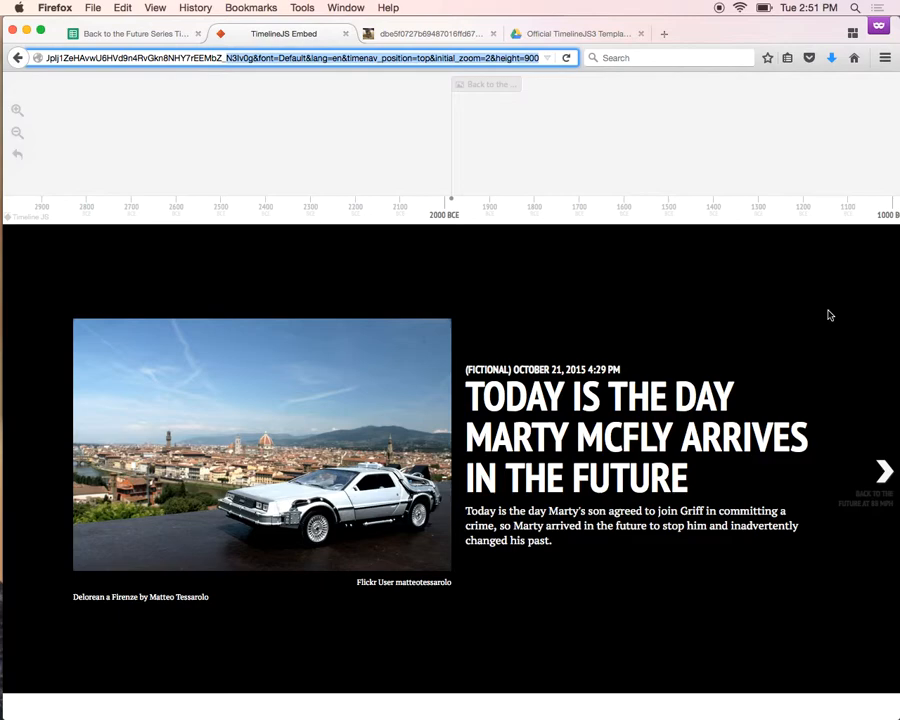
left_click(884, 472)
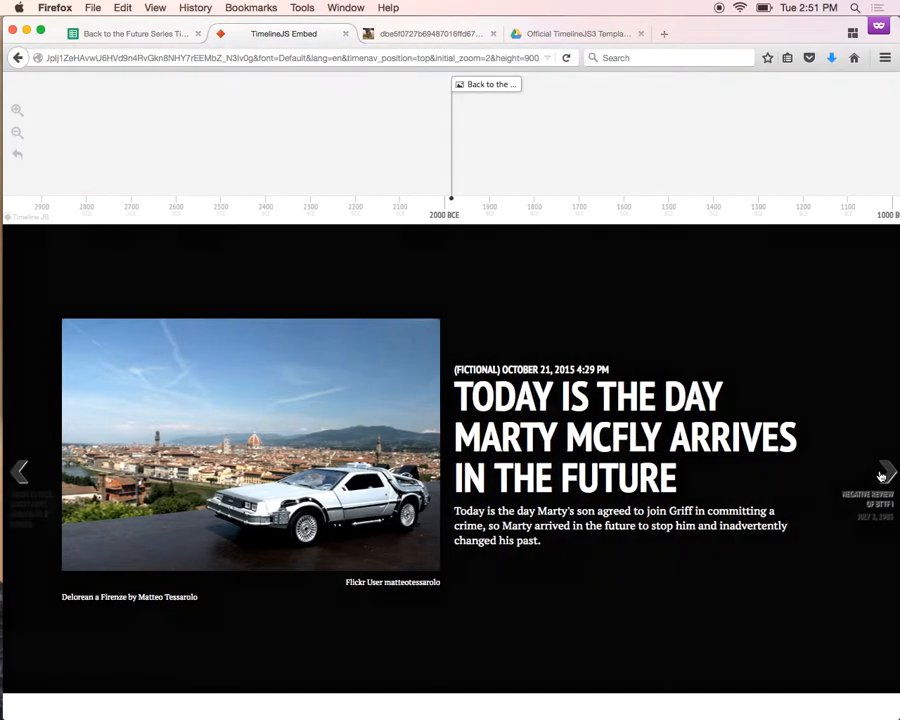